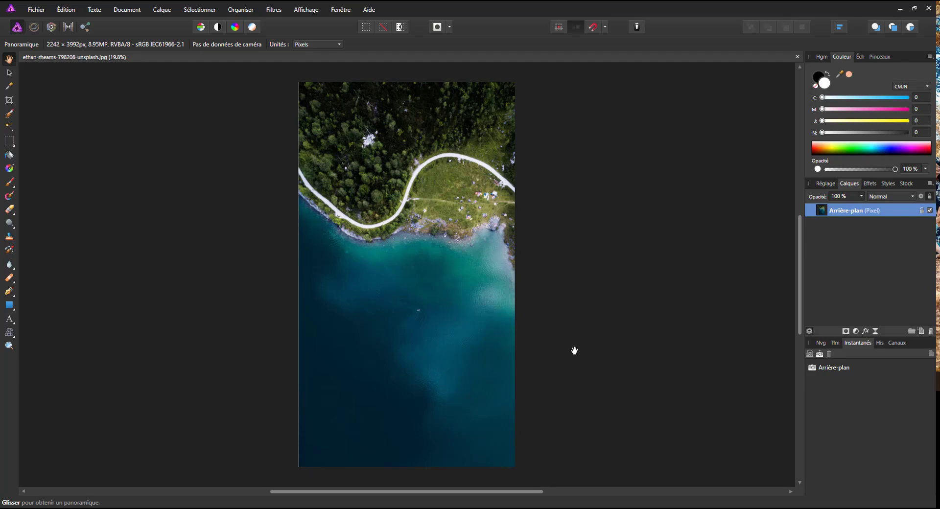
click(10, 86)
click(9, 73)
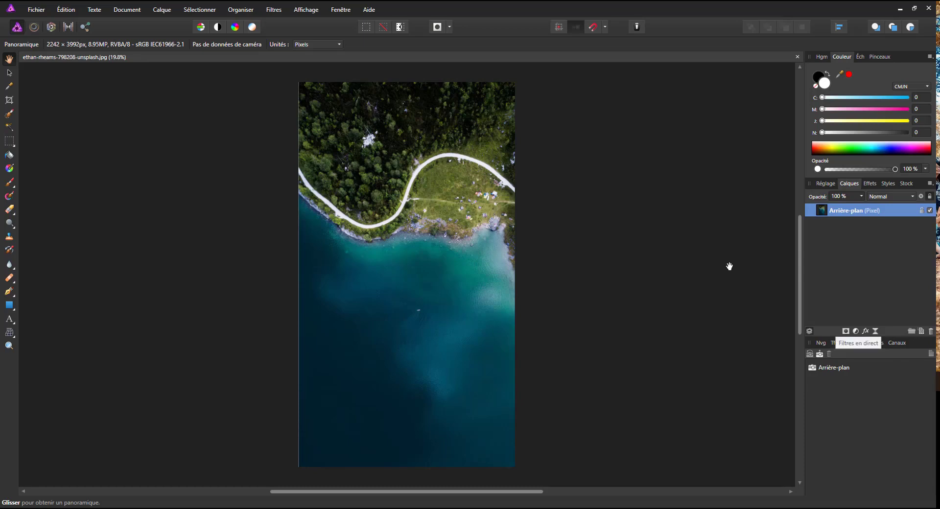
click(311, 7)
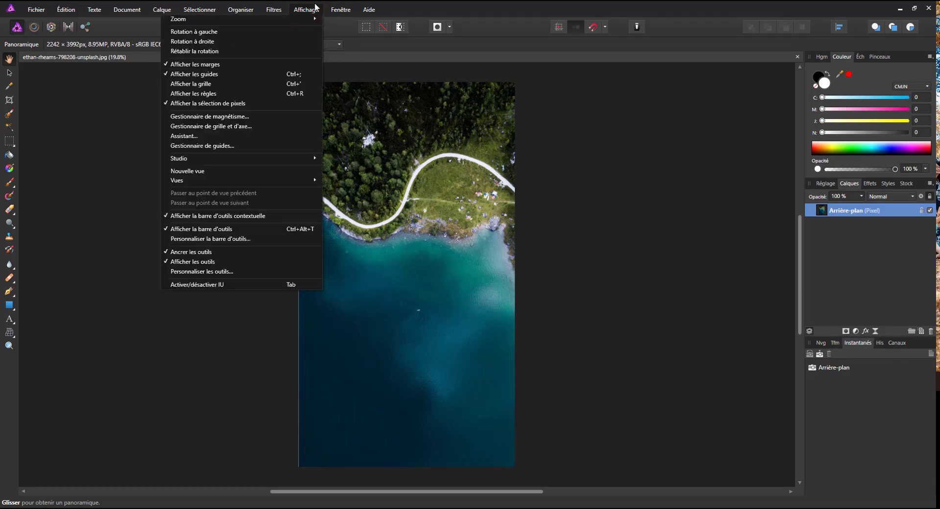
mouse_move(207, 155)
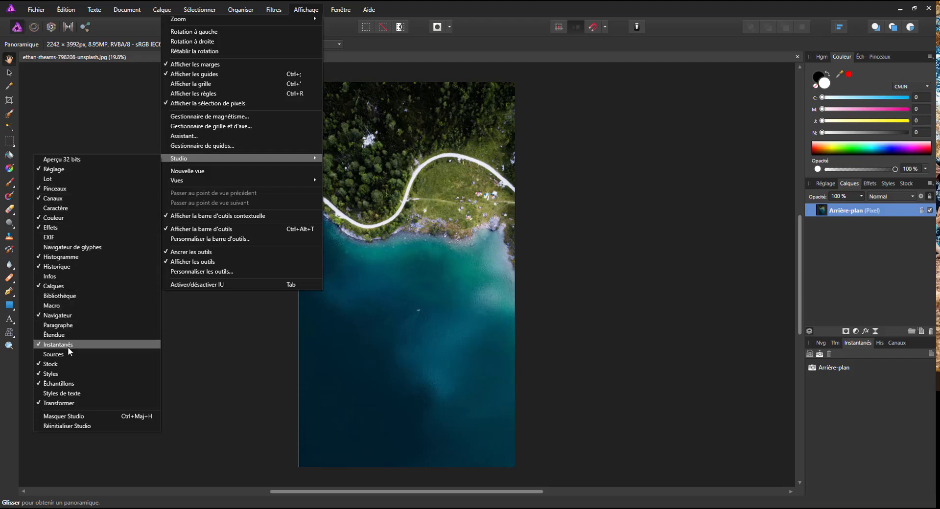
click(756, 347)
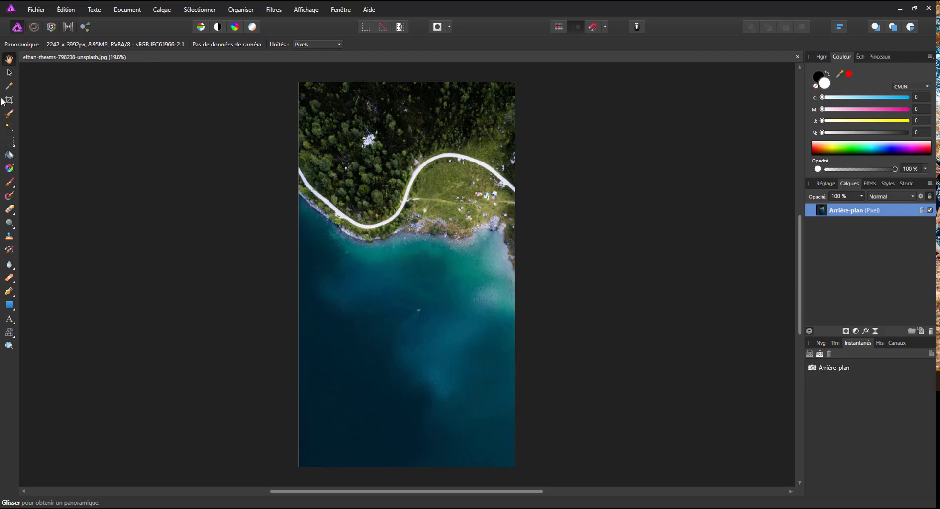
Add an HSL (TSI) adjustment layer above the background and set the Cyans hue shift to -180°.
click(9, 141)
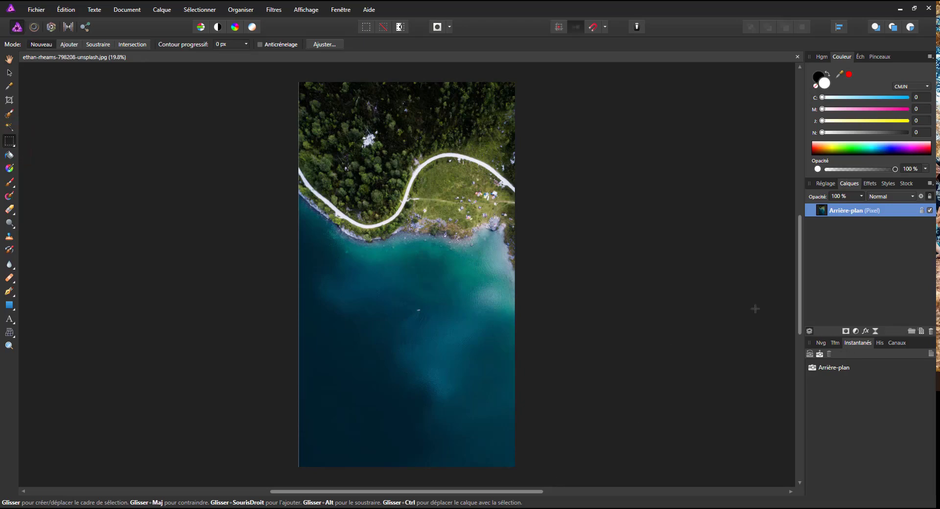
click(856, 330)
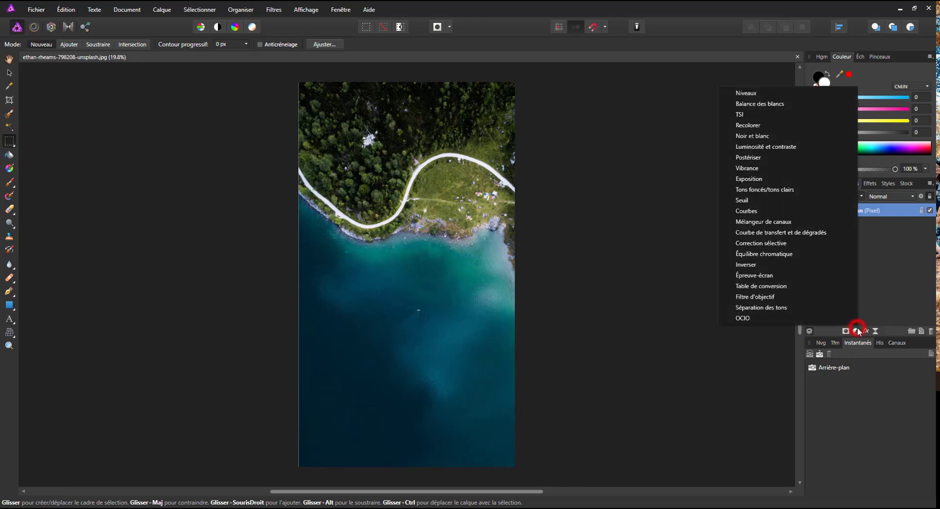
click(752, 113)
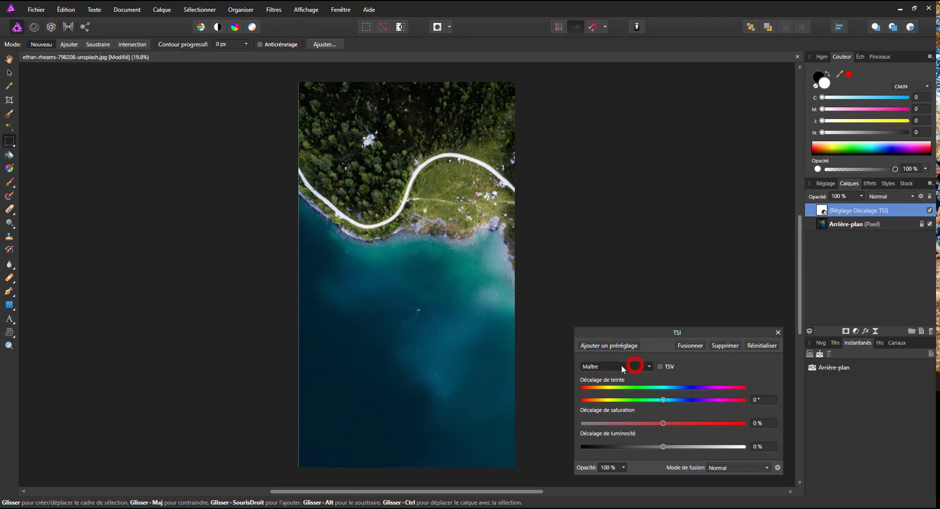
click(637, 366)
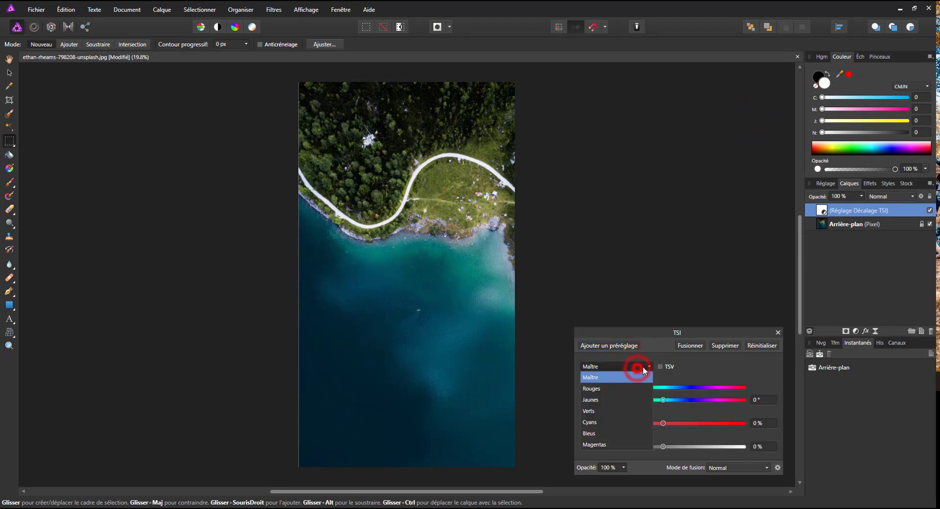
click(596, 421)
drag(663, 400, 569, 401)
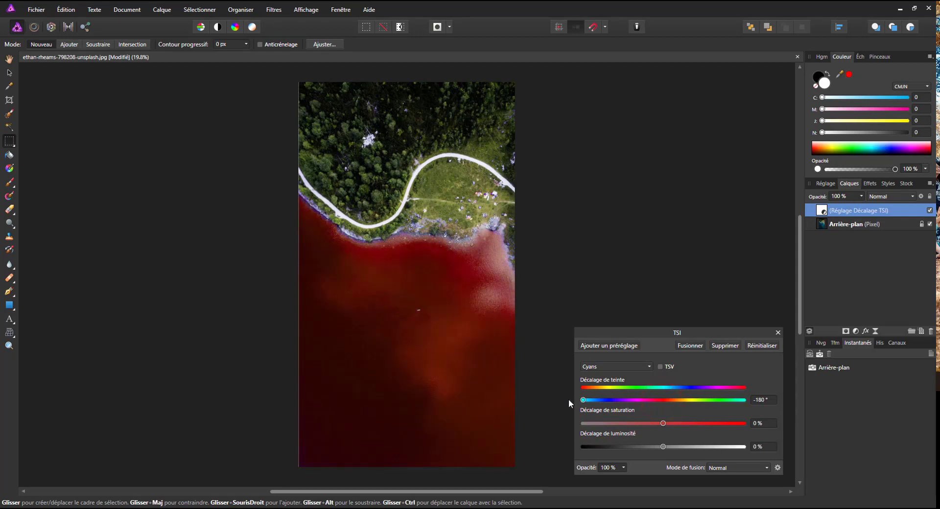
Set the Verts (greens) saturation shift to 82% in the HSL adjustment and close its settings.
click(621, 367)
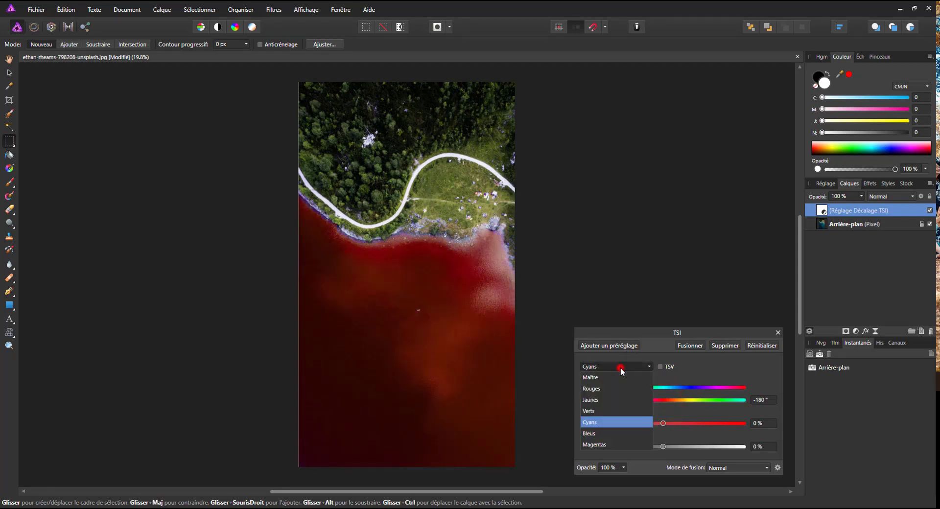
click(588, 411)
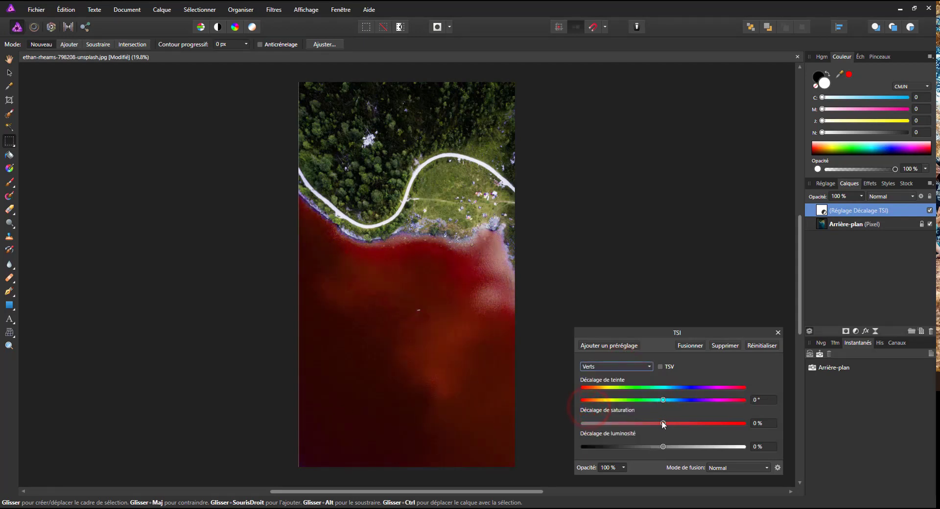
drag(663, 423, 729, 423)
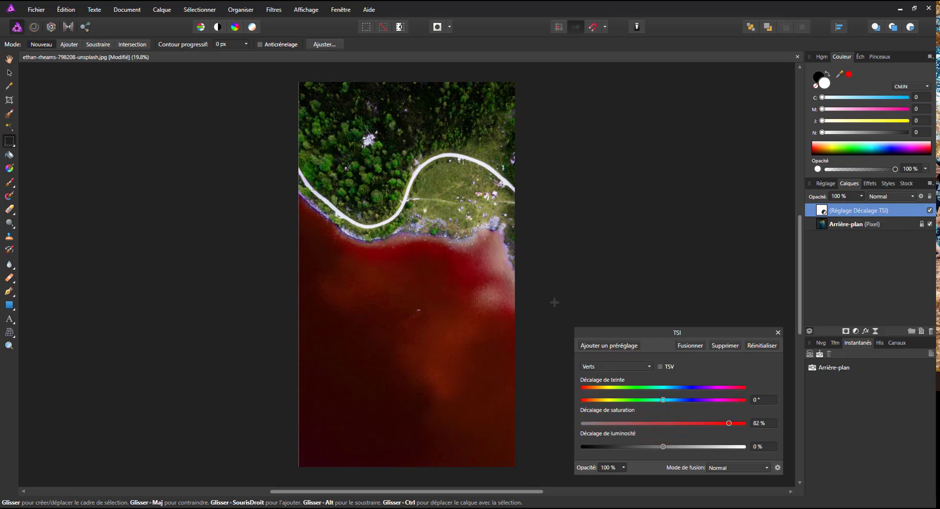
click(778, 332)
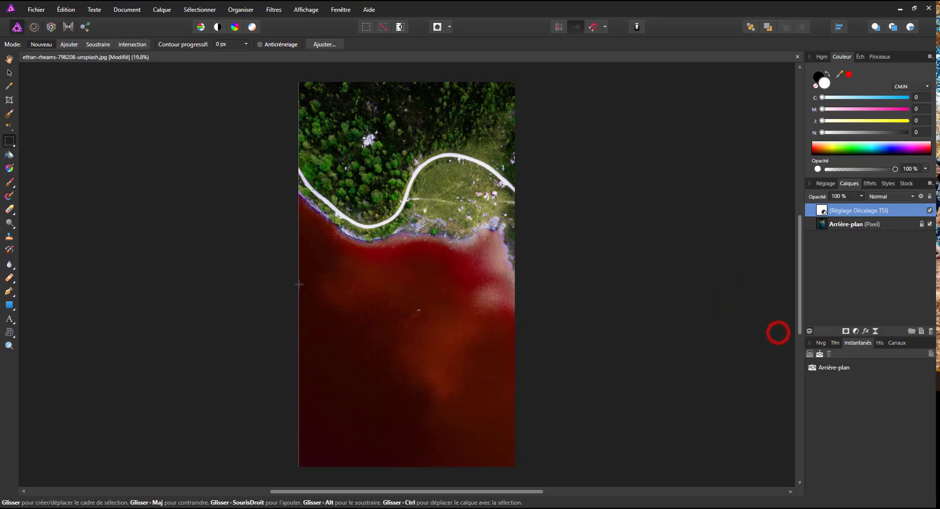
Add a document snapshot named "eau rouge".
click(819, 354)
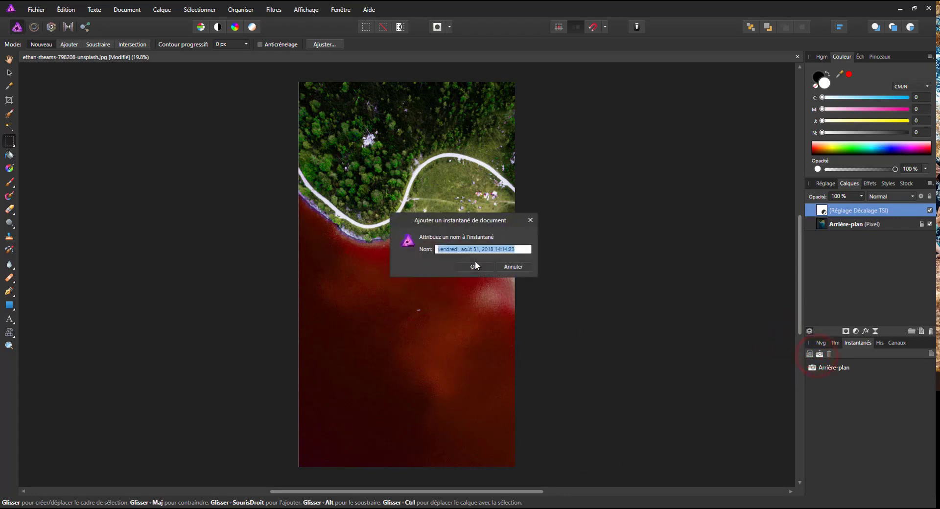
text(eau)
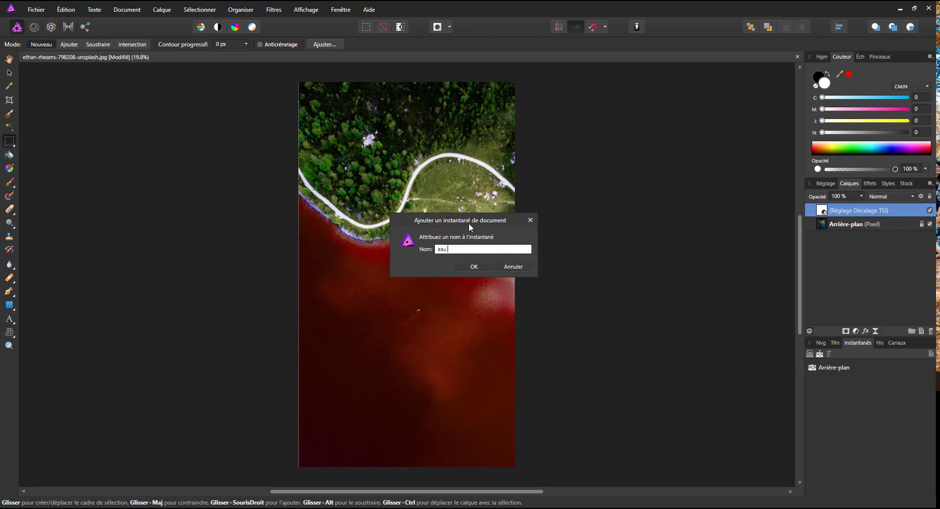
text( rouge)
key(Return)
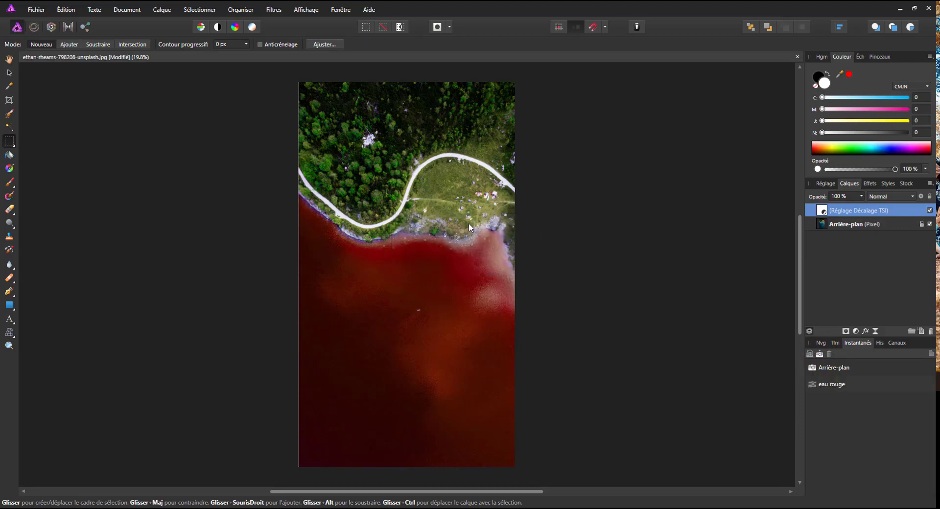
Restore the document to the original Arrière-plan snapshot.
click(838, 385)
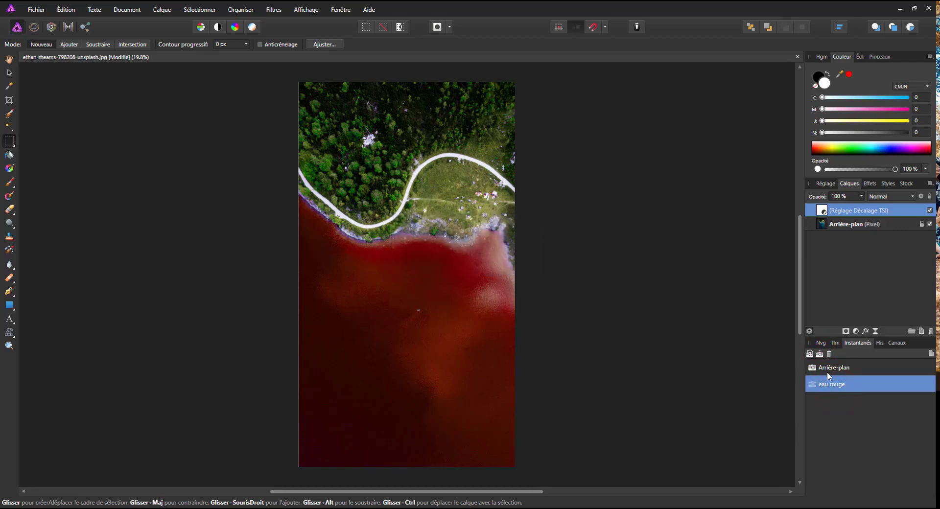
click(828, 373)
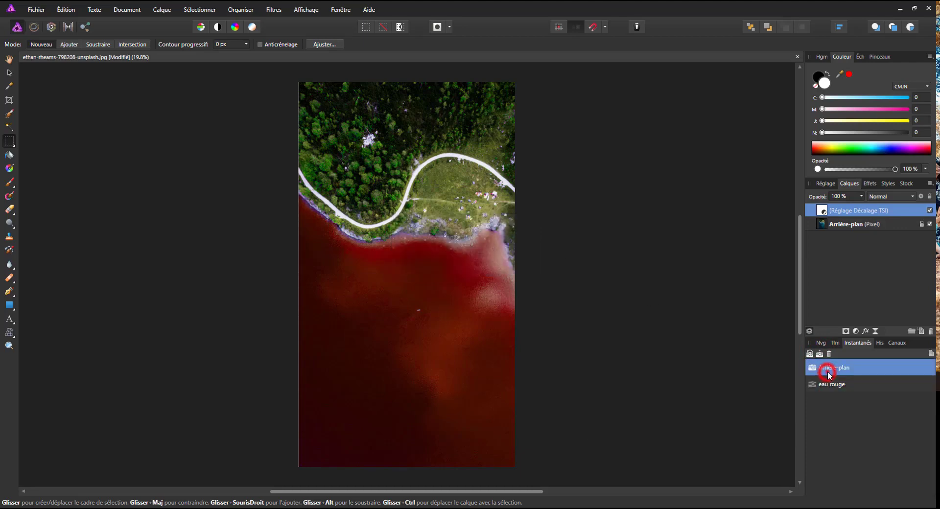
click(810, 354)
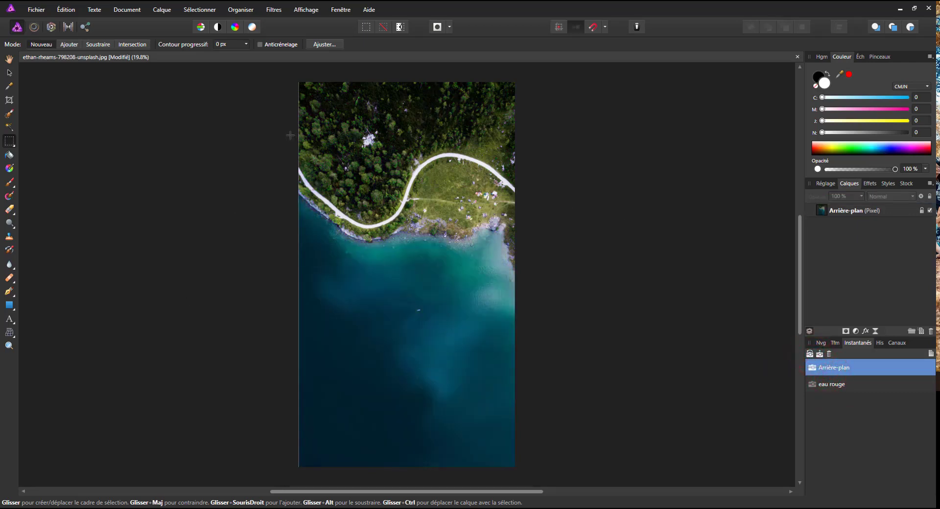
Restore the document to the "eau rouge" snapshot.
click(830, 384)
click(810, 354)
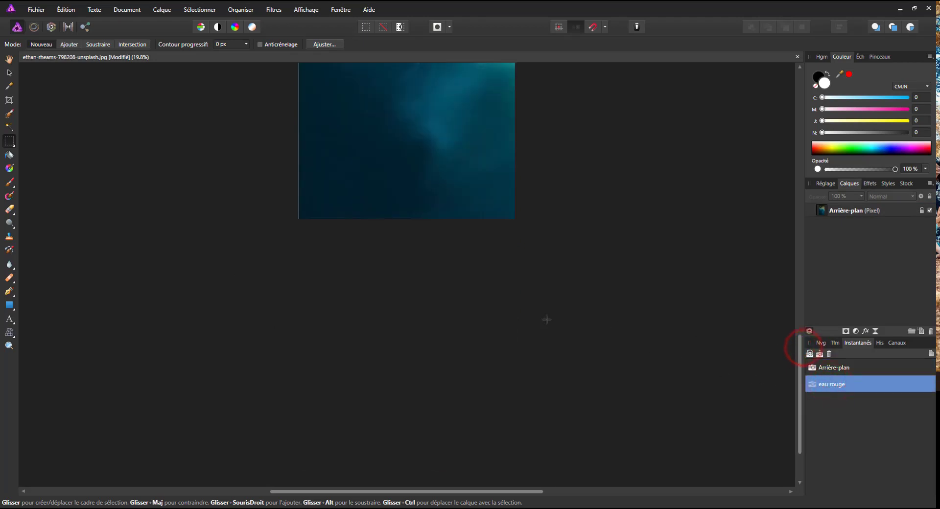
click(810, 353)
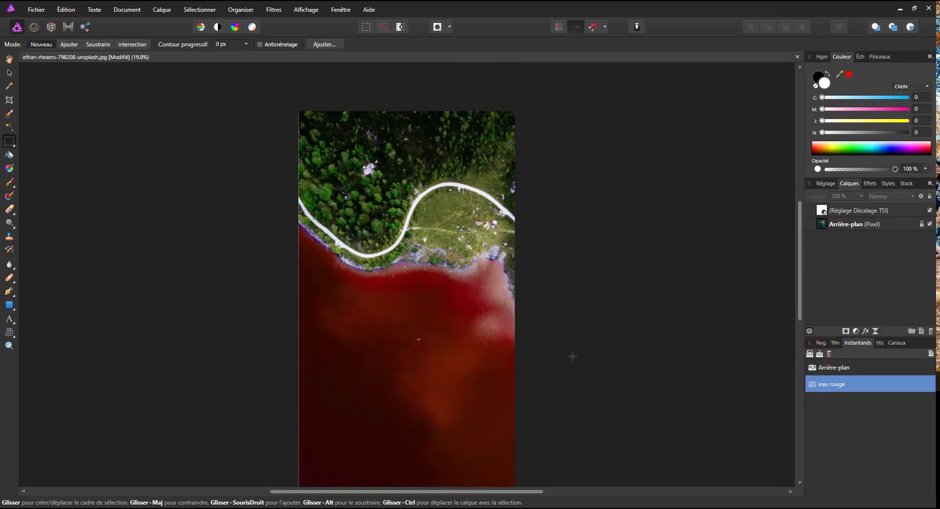
scroll(602, 324, down, 1)
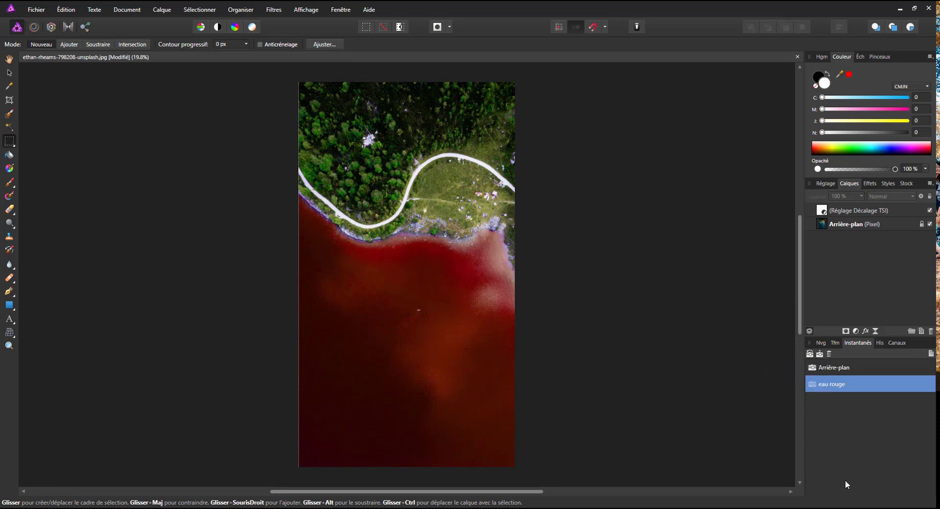
Create a new document from the "eau rouge" snapshot and close it without saving.
click(932, 354)
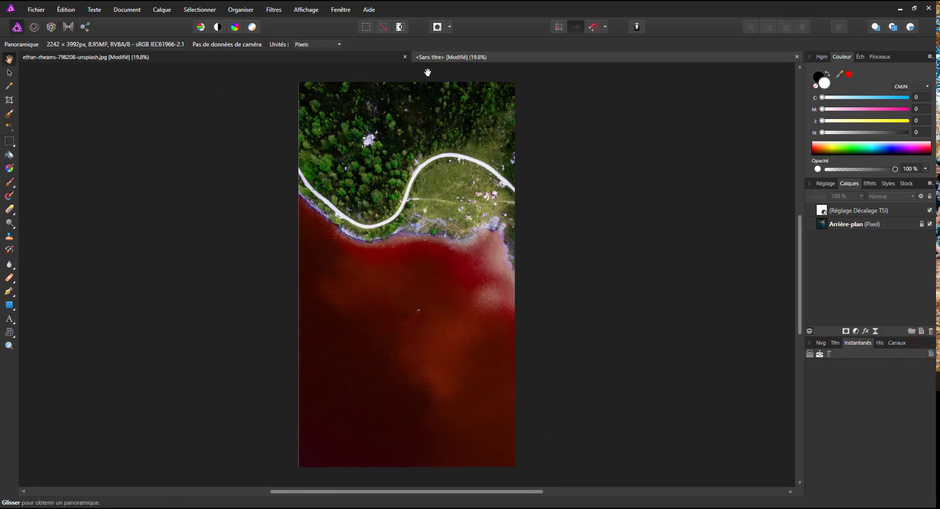
click(795, 58)
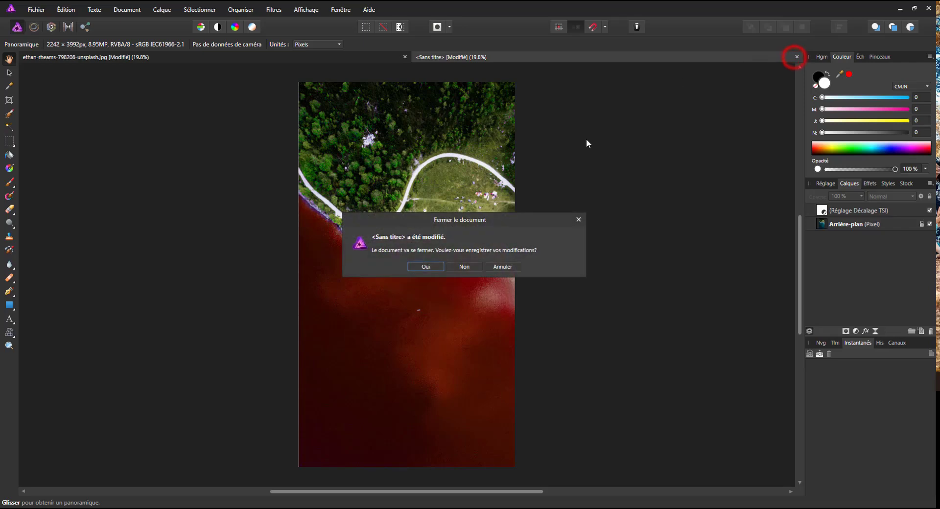
click(464, 266)
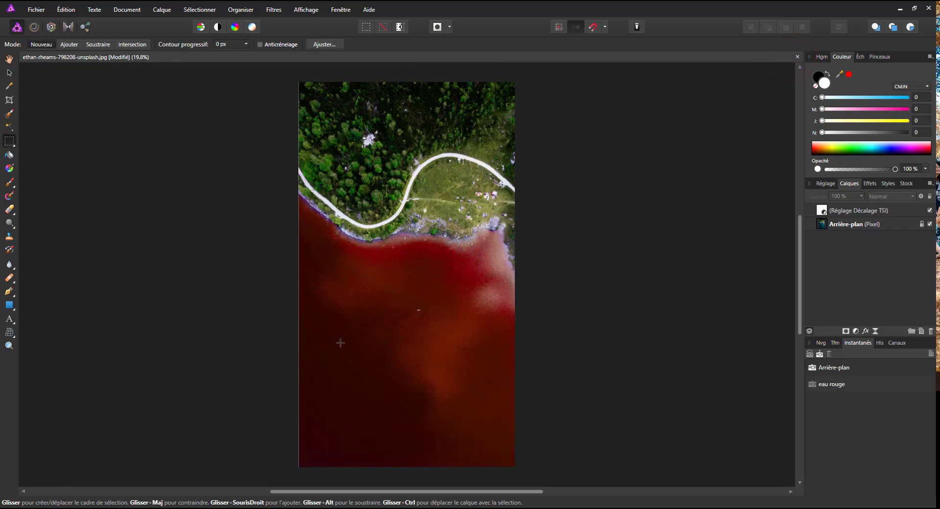
Reopen the HSL adjustment and set the Maître hue shift to -3.8° and the Cyans to 7.1° hue and 35% saturation.
double_click(845, 214)
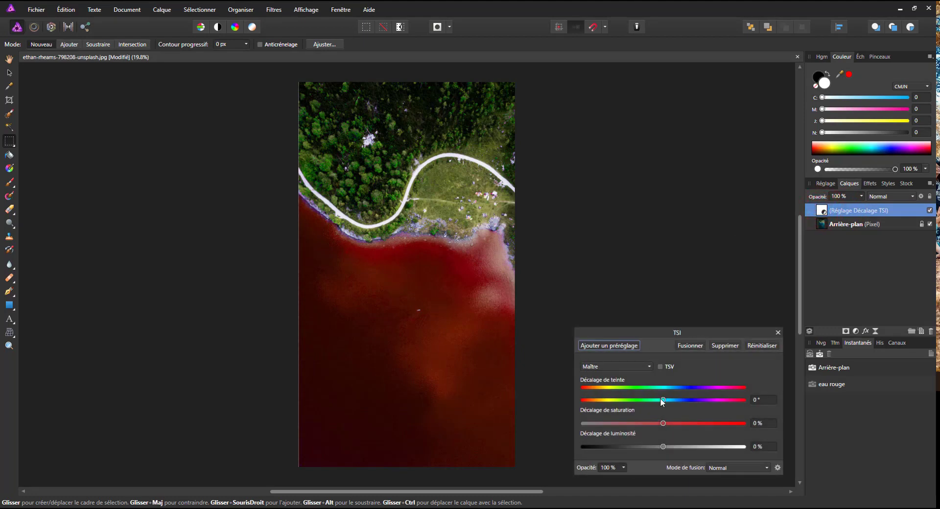
drag(663, 400, 662, 400)
click(606, 366)
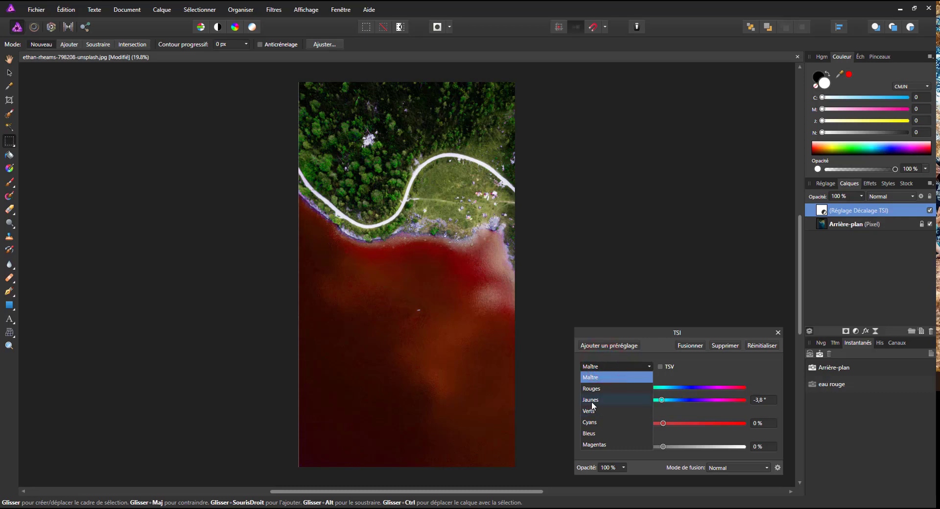
click(593, 424)
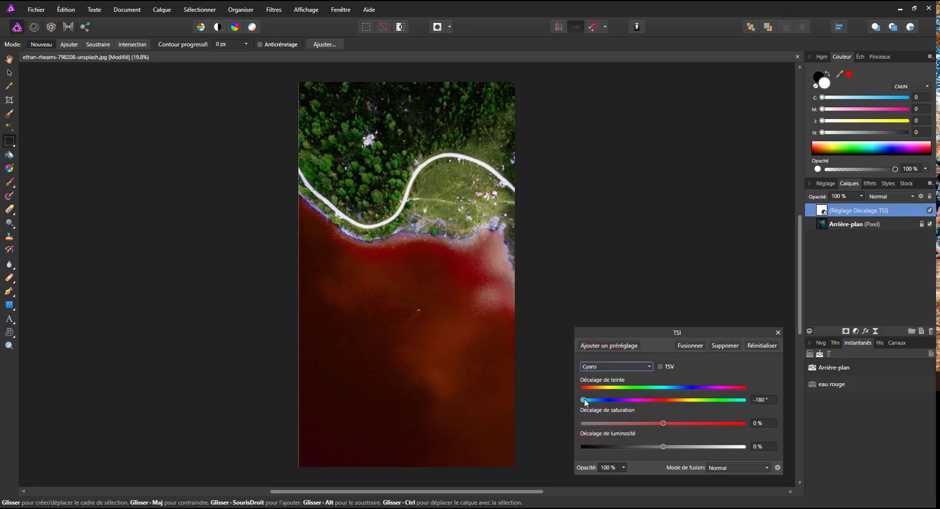
drag(583, 399, 689, 423)
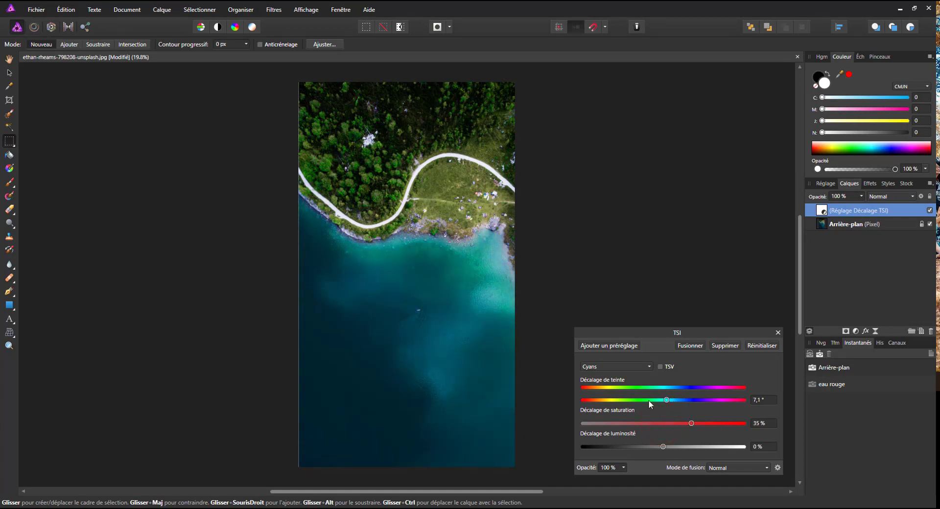
Set the Bleus (blues) channel of the HSL adjustment to a 4.9° hue shift and 12% saturation, without saving a preset.
click(622, 367)
click(620, 375)
click(611, 365)
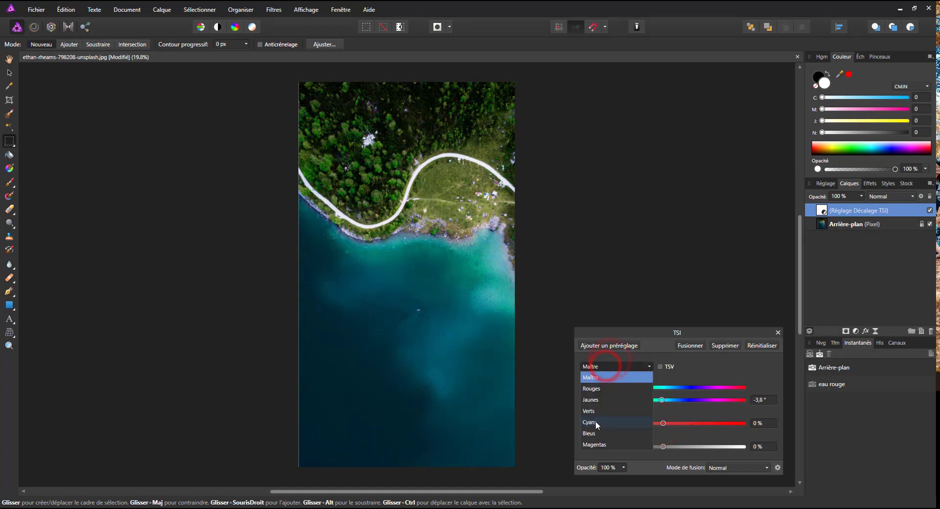
click(590, 435)
drag(662, 400, 674, 428)
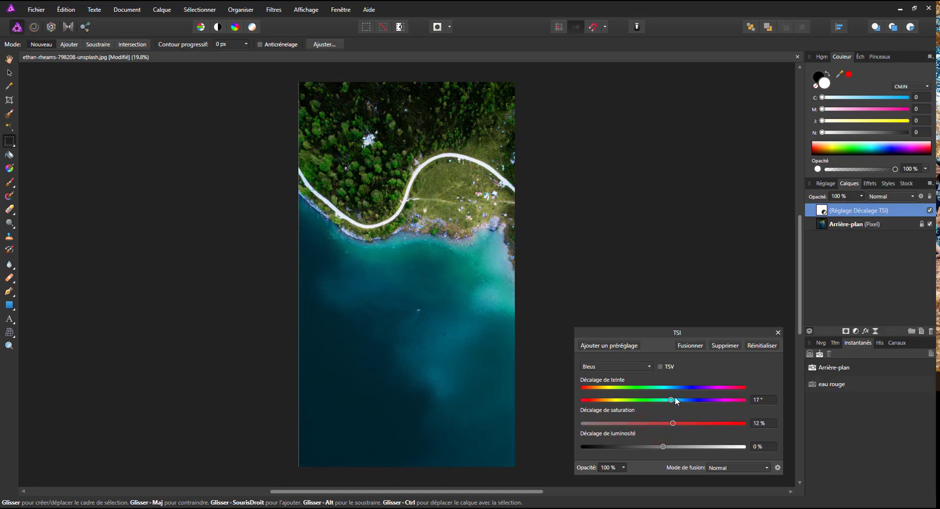
mouse_move(675, 398)
mouse_down()
mouse_move(721, 399)
mouse_move(665, 400)
mouse_up()
click(631, 346)
click(514, 266)
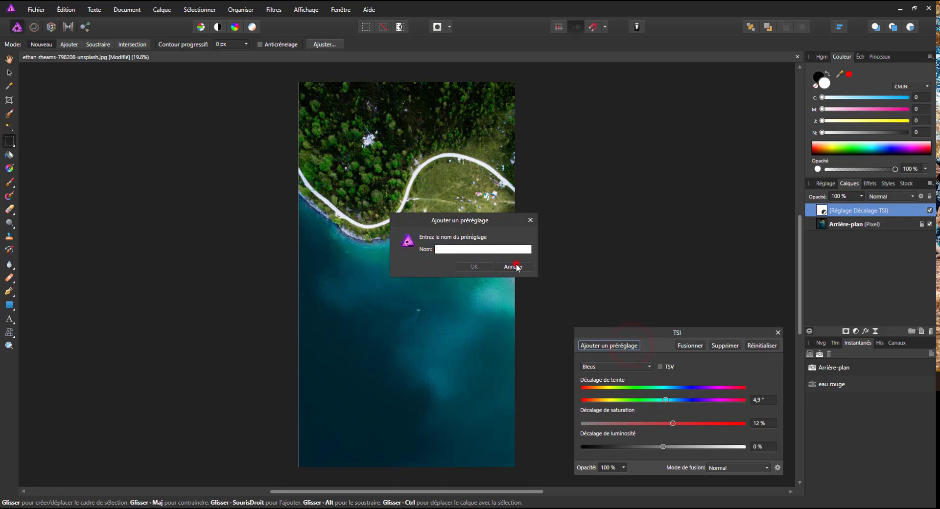
Set the Maître channel of the HSL adjustment to -59.6° hue, -9% saturation and -12% luminosity.
click(616, 367)
click(610, 373)
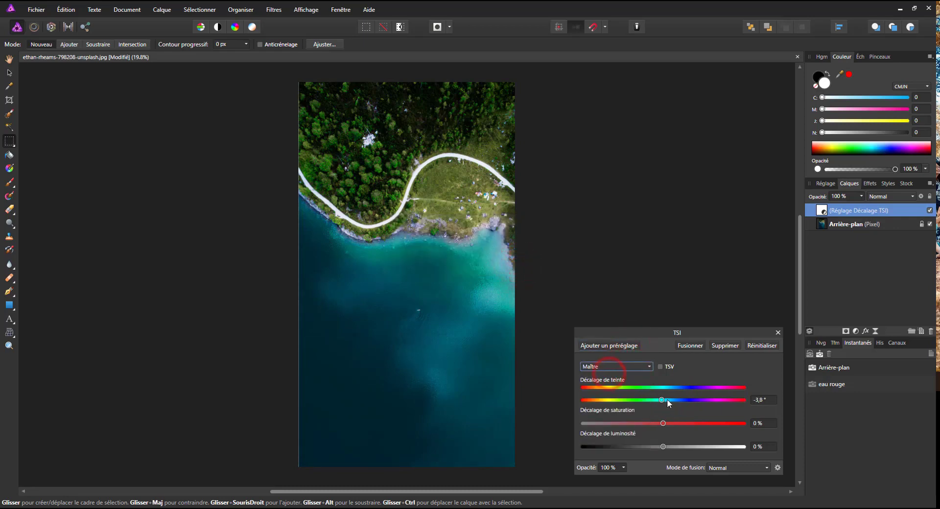
drag(662, 400, 638, 400)
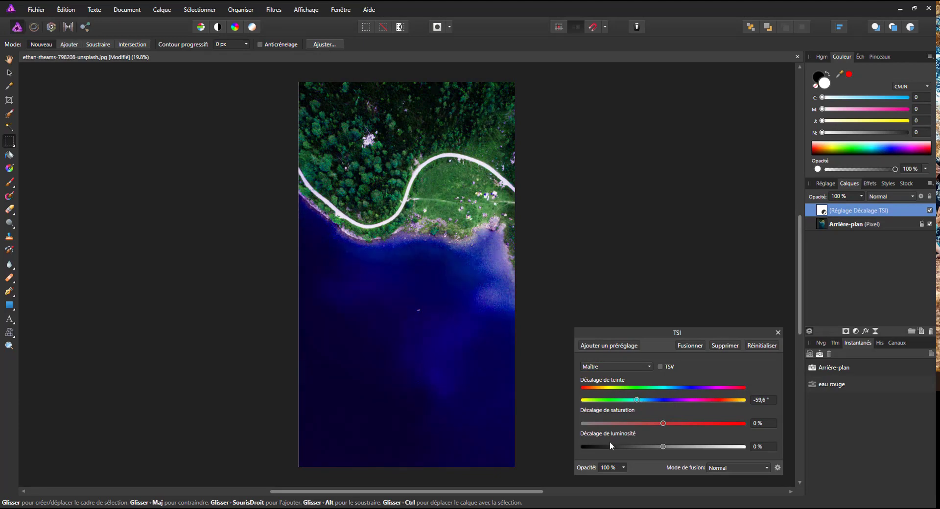
drag(669, 447, 655, 423)
click(859, 278)
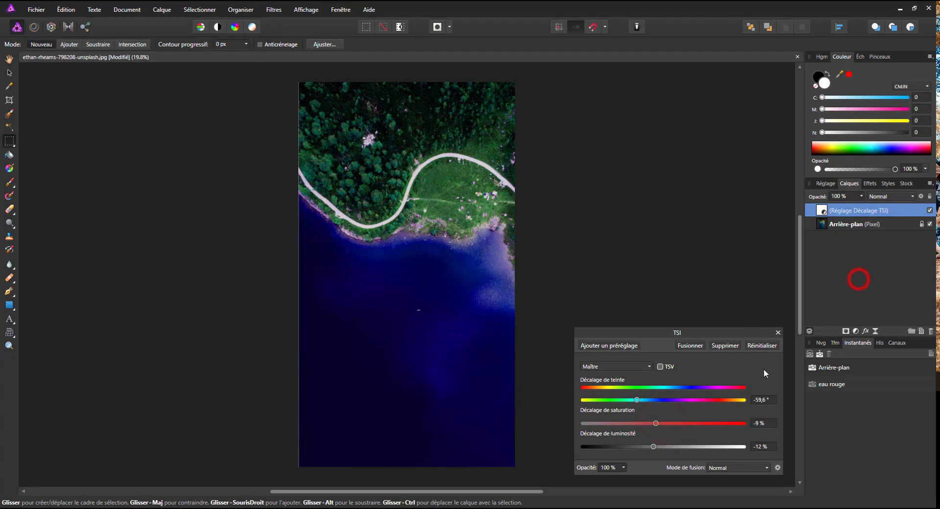
Close the HSL adjustment settings and save the current state as a snapshot named "test couleur".
click(778, 333)
click(820, 354)
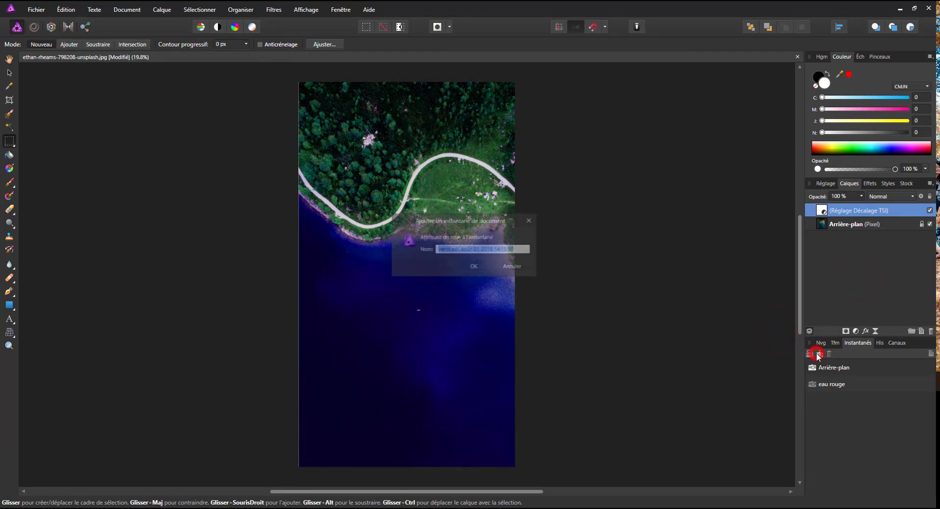
text(tes)
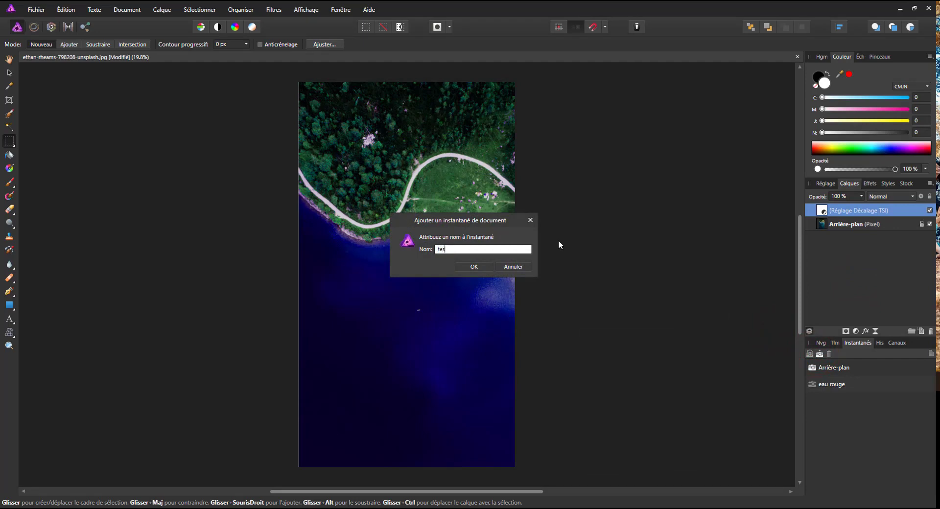
text(t couleur)
key(Return)
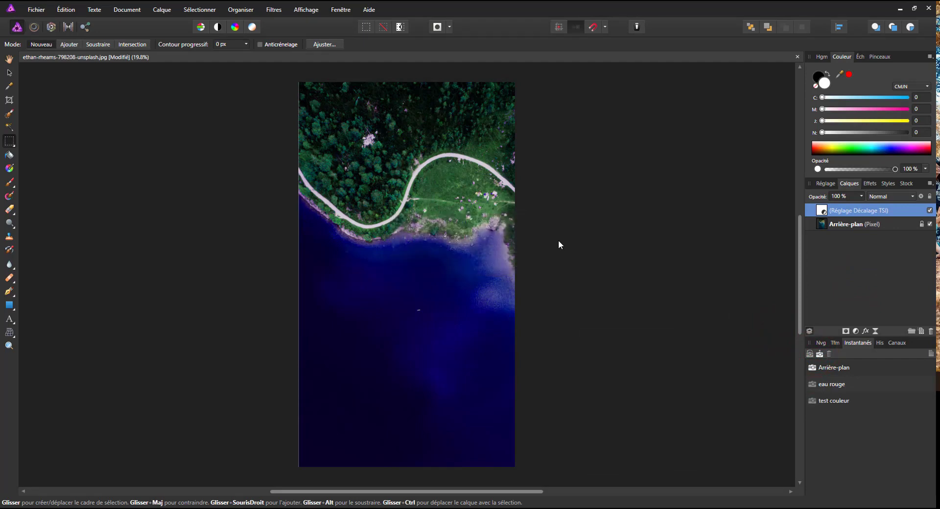
Switch between the saved versions by restoring the "Arrière-plan", "eau rouge" and "test couleur" snapshots, finishing on "eau rouge".
click(836, 408)
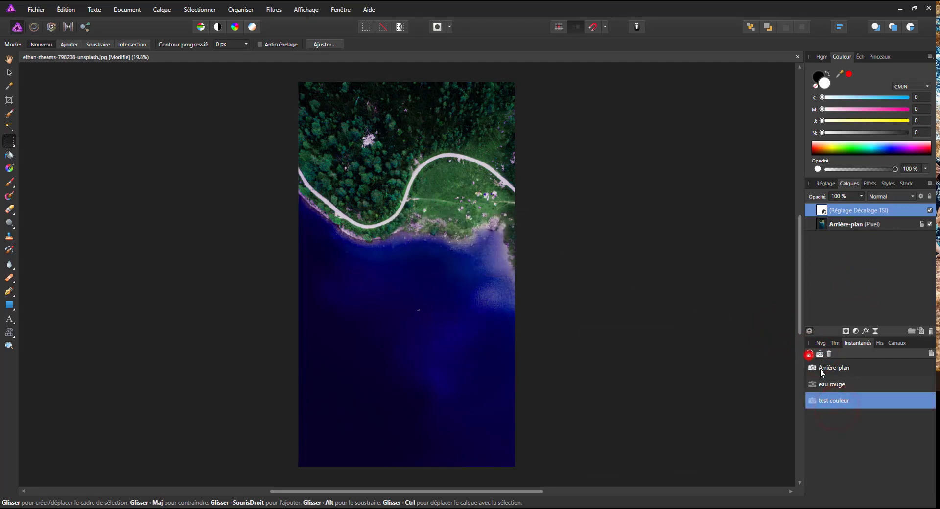
click(815, 368)
click(810, 353)
click(830, 384)
click(810, 353)
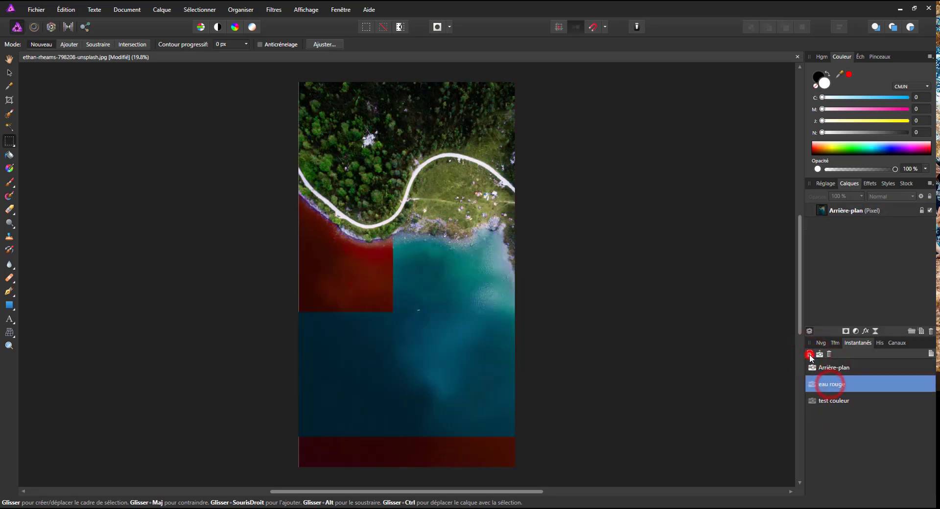
click(833, 401)
click(809, 353)
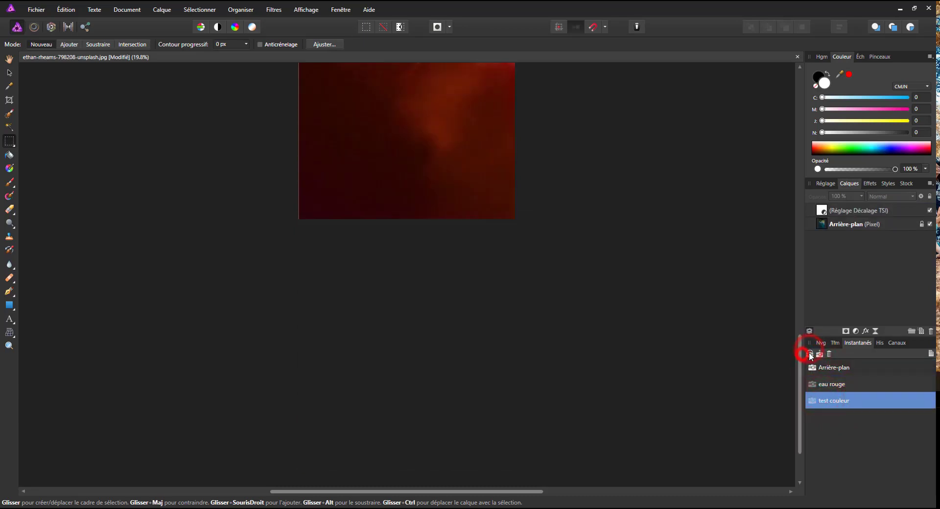
scroll(637, 323, up, 1)
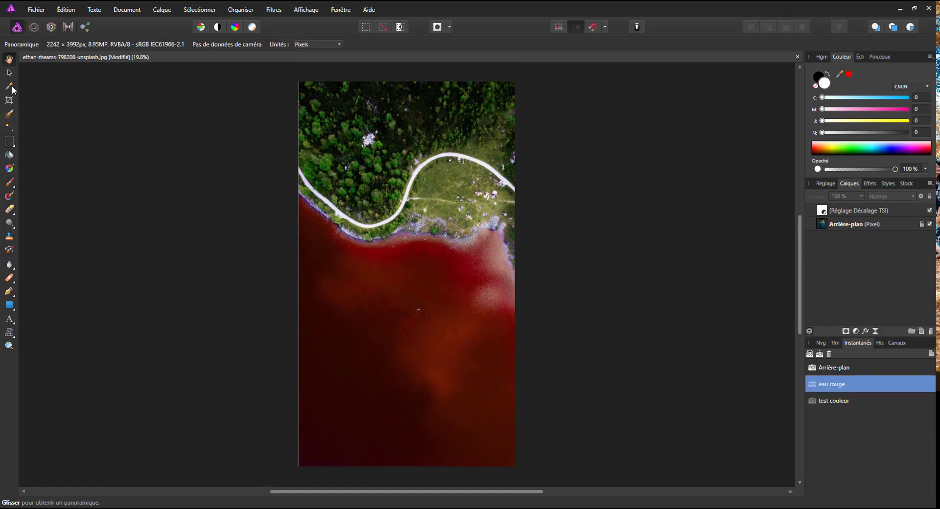
Crop the lower part of the red-water image to 2242 × 2901 px and save a snapshot named "rouge redimension".
click(8, 100)
drag(406, 467, 405, 362)
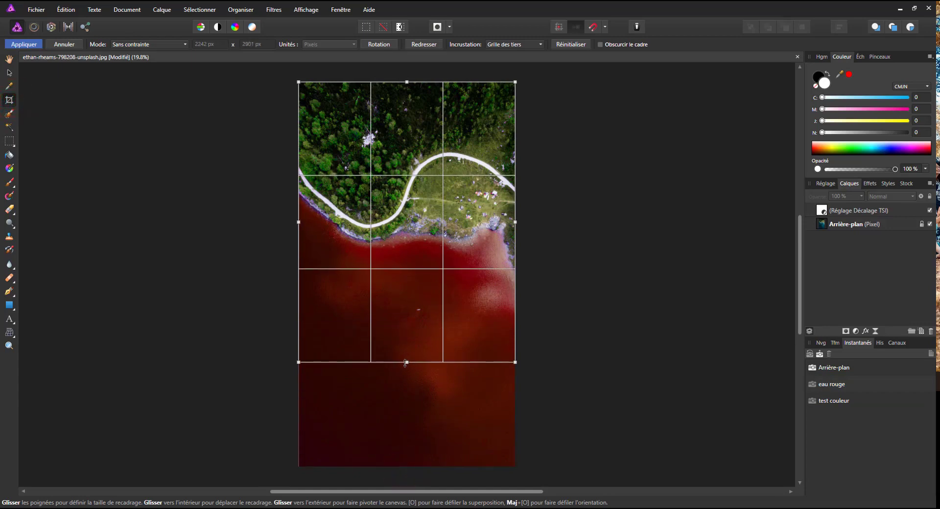
key(Return)
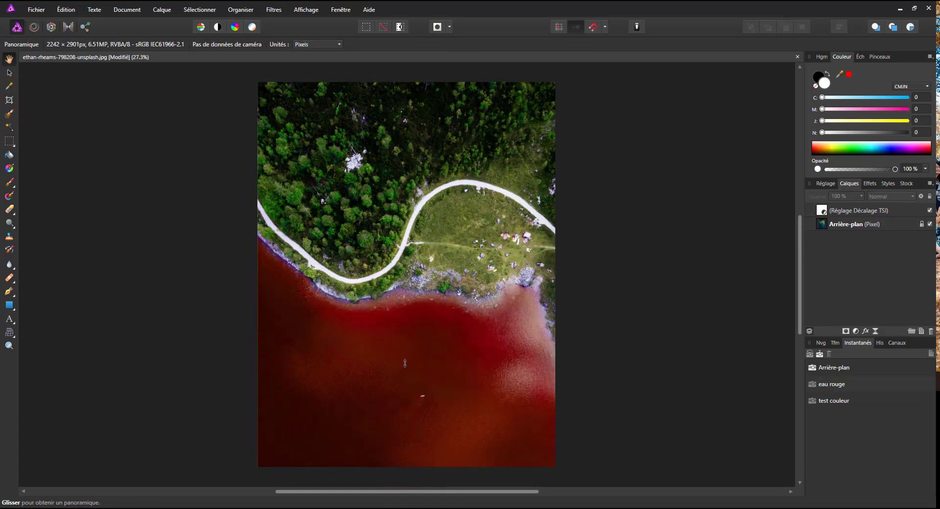
click(820, 354)
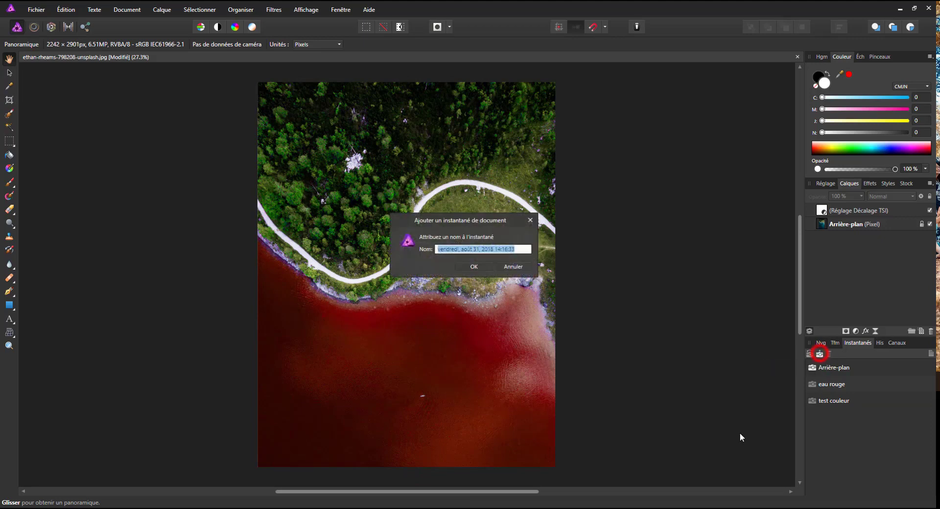
text(rouge redimens)
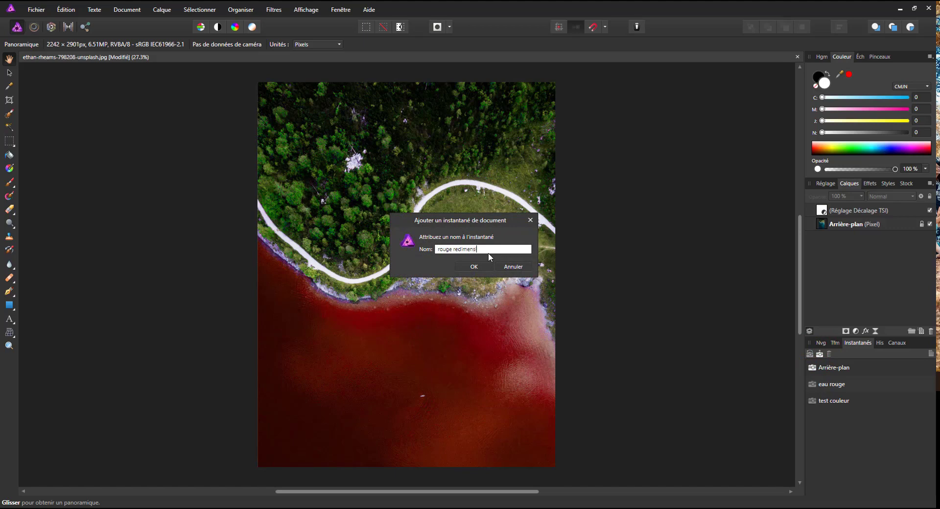
text(ion)
key(Return)
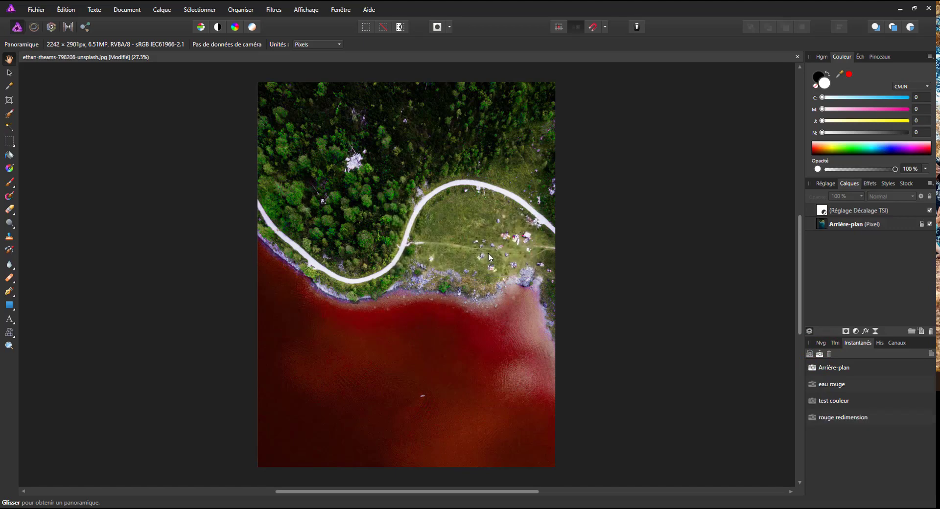
Compare the versions by restoring the "test couleur" and "eau rouge" snapshots, finishing on "rouge redimension".
click(829, 405)
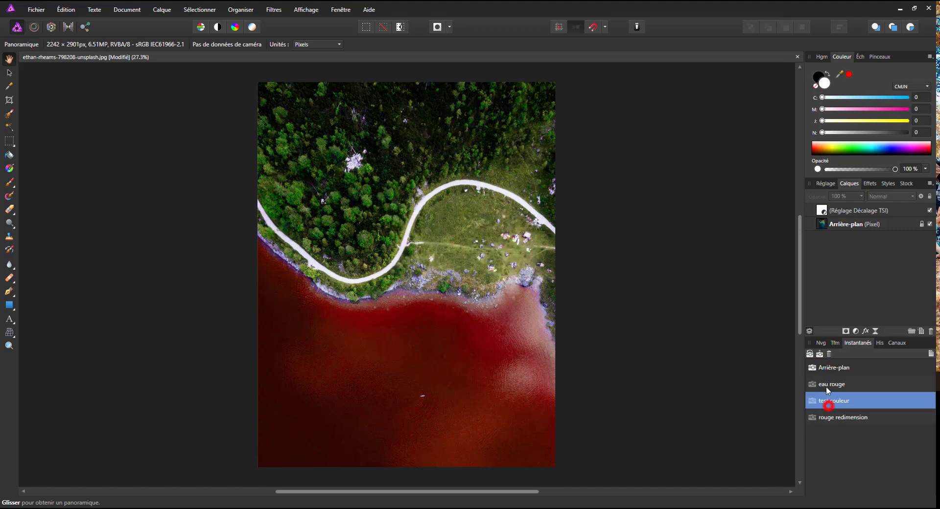
click(809, 354)
click(831, 383)
click(809, 353)
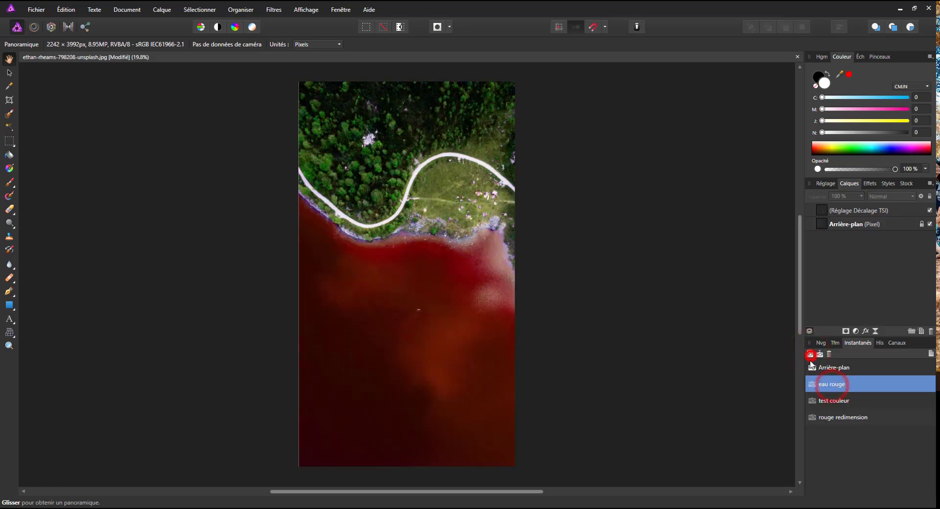
click(823, 417)
click(810, 353)
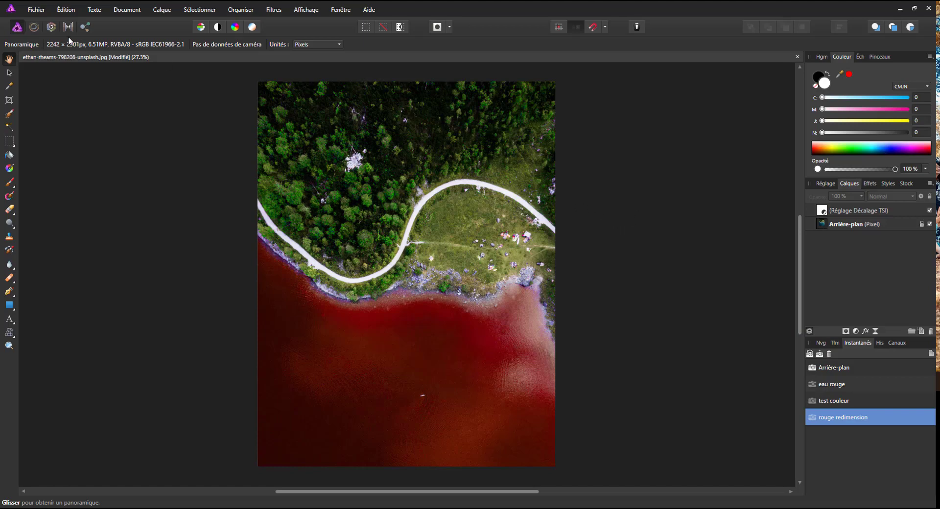
Try to add new layers to the cropped image from the "eau rouge" and "test couleur" snapshots.
click(159, 9)
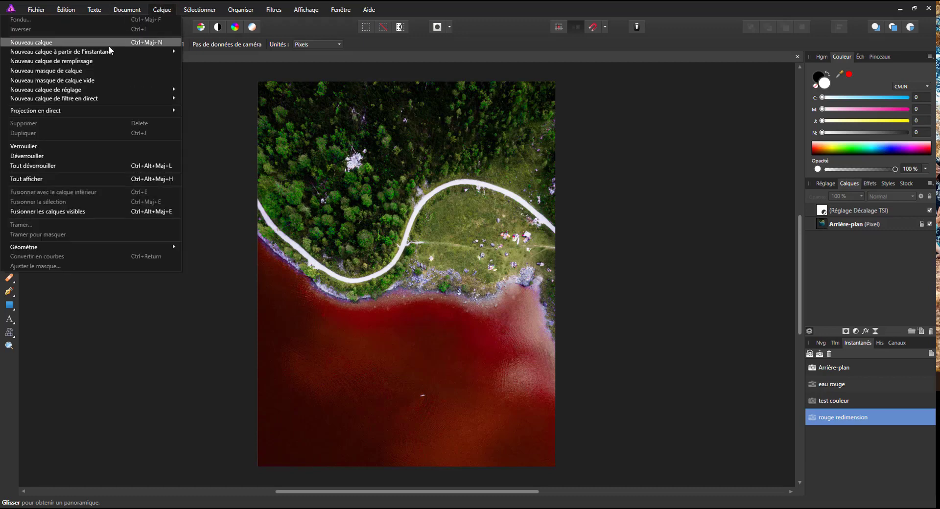
mouse_move(97, 54)
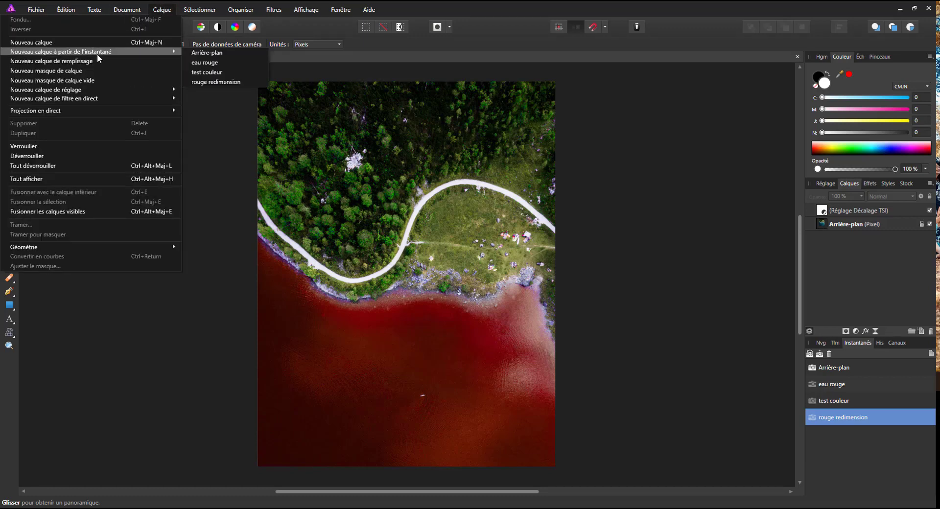
click(213, 63)
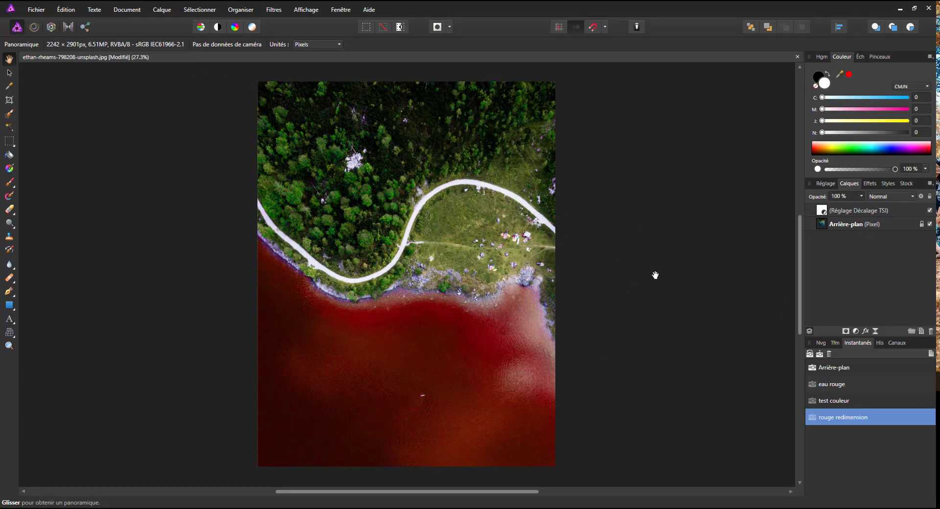
click(127, 9)
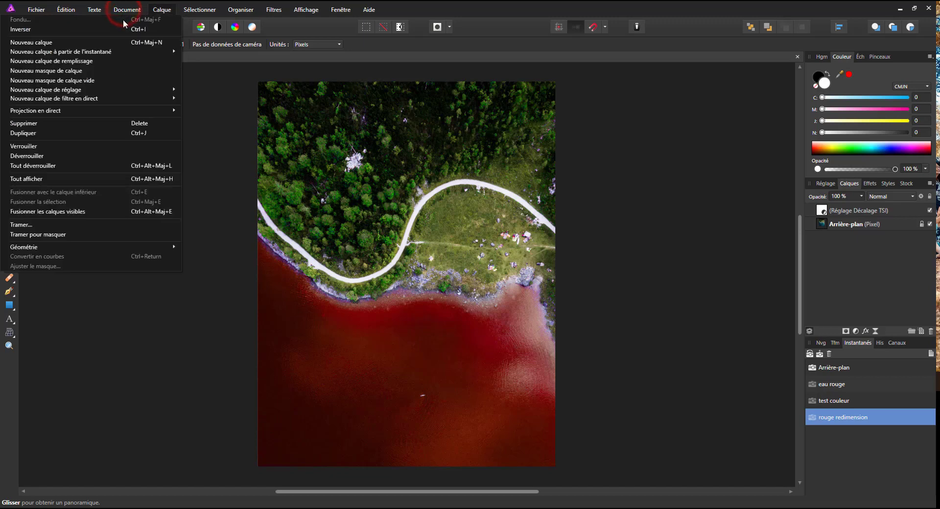
mouse_move(161, 9)
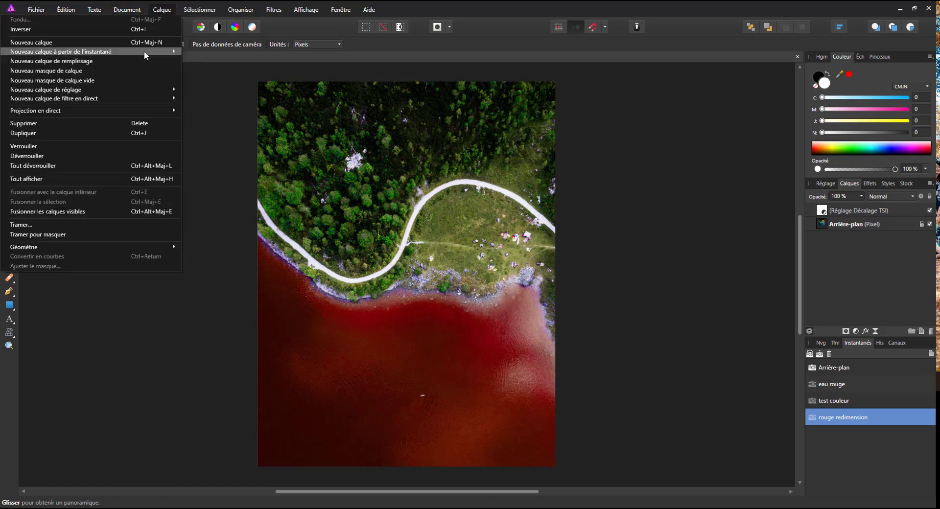
mouse_move(149, 48)
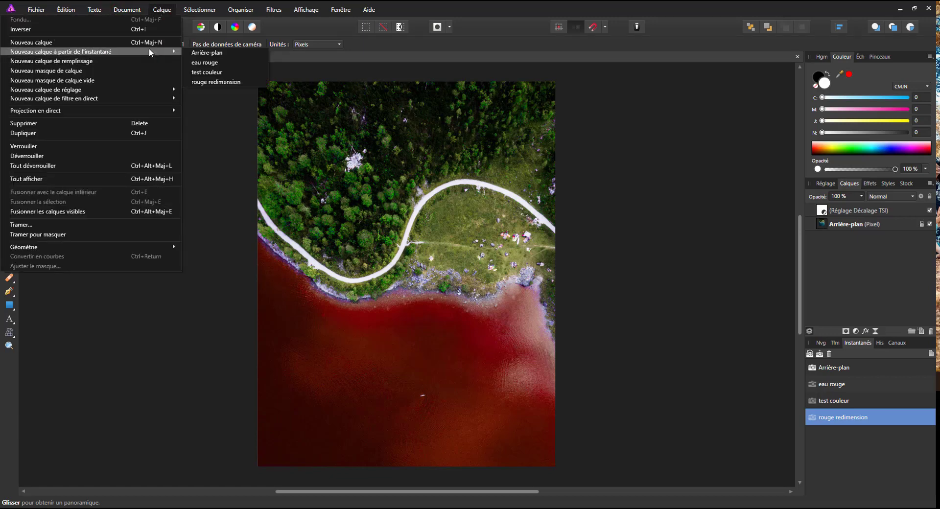
click(224, 70)
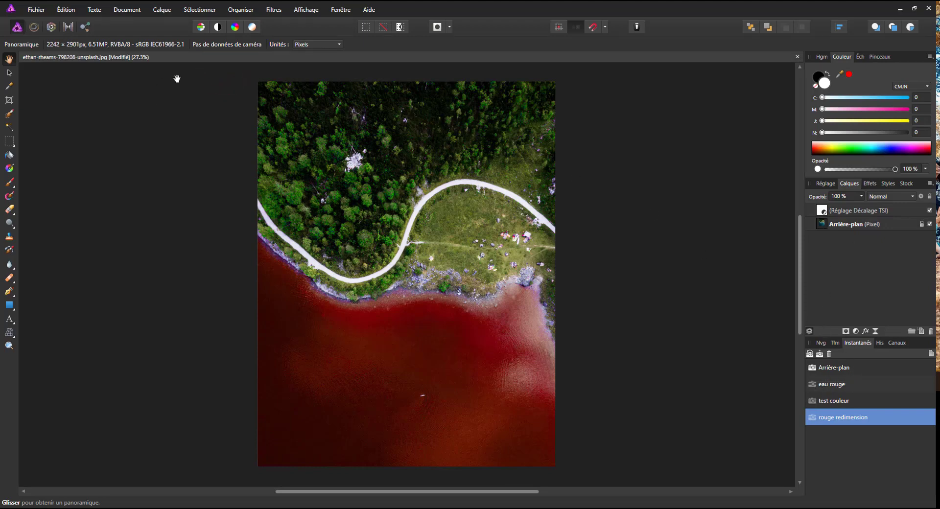
Delete the HSL adjustment layer and restore the original "Arrière-plan" snapshot.
click(875, 210)
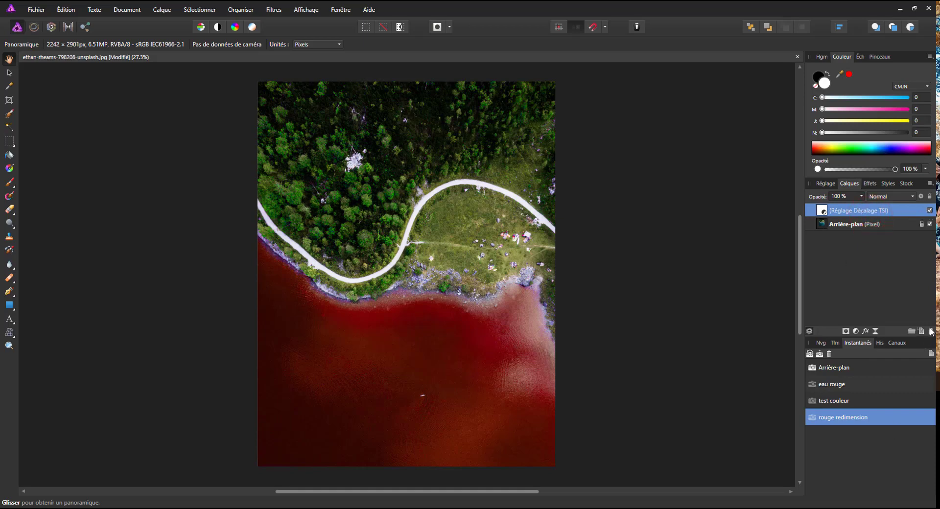
click(932, 331)
click(840, 368)
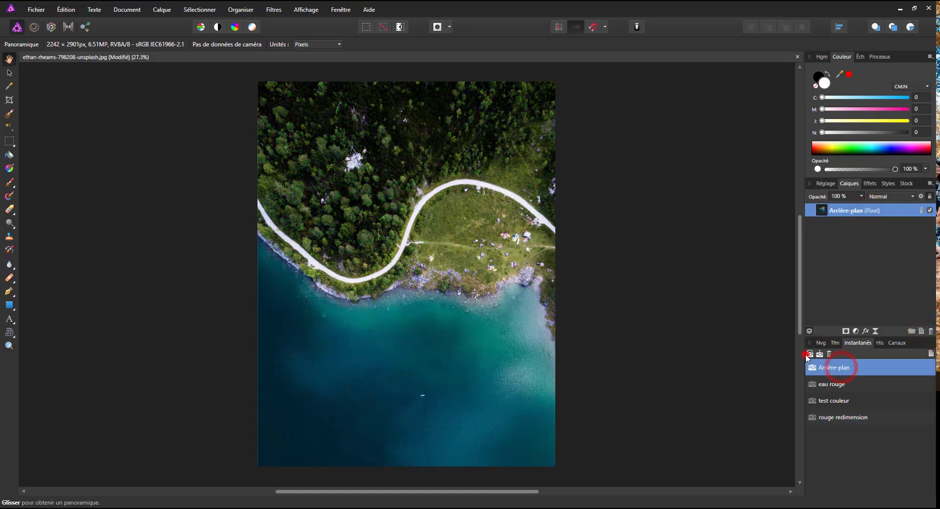
click(810, 354)
Try to create a layer from the "eau rouge" snapshot above the restored original photo.
click(123, 8)
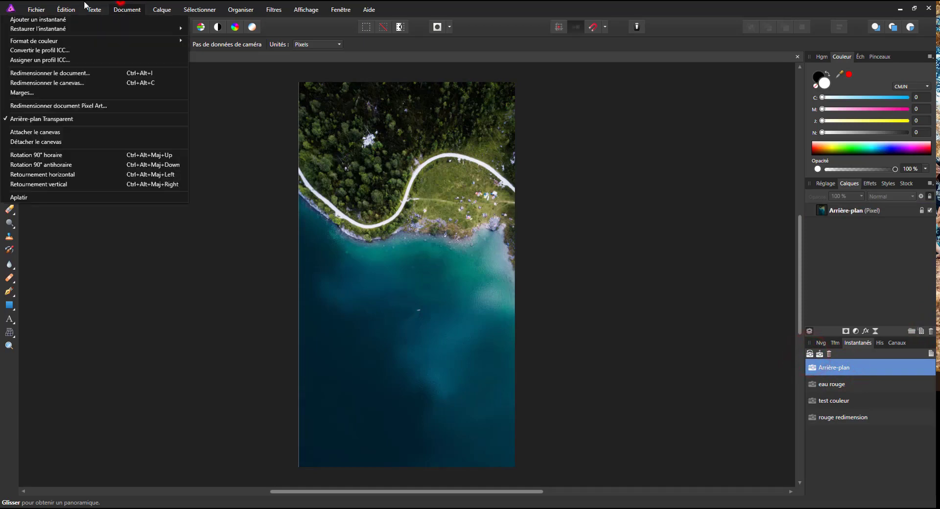
click(162, 9)
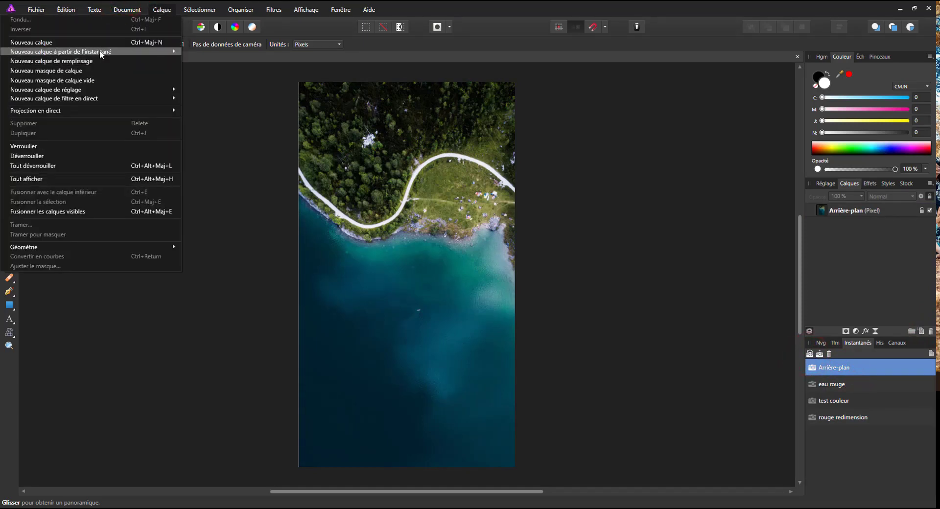
click(206, 62)
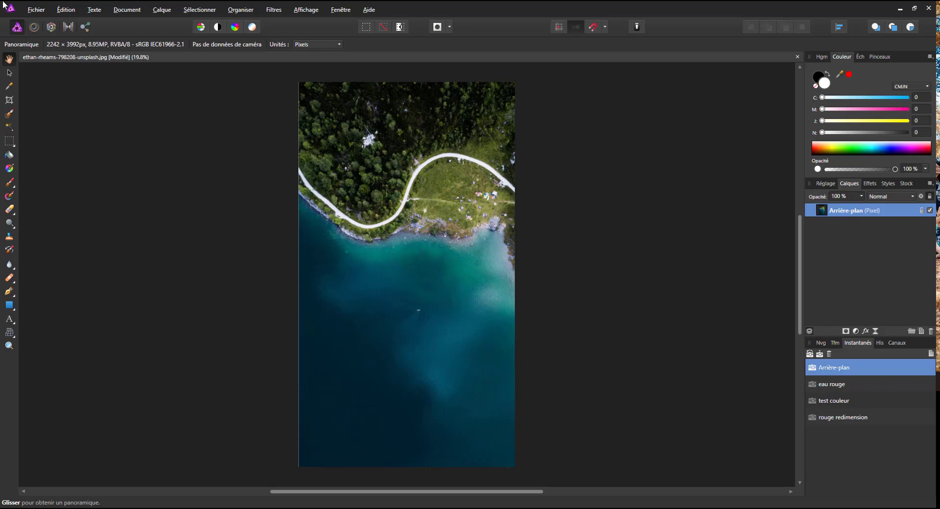
click(872, 271)
drag(708, 236, 719, 236)
click(843, 395)
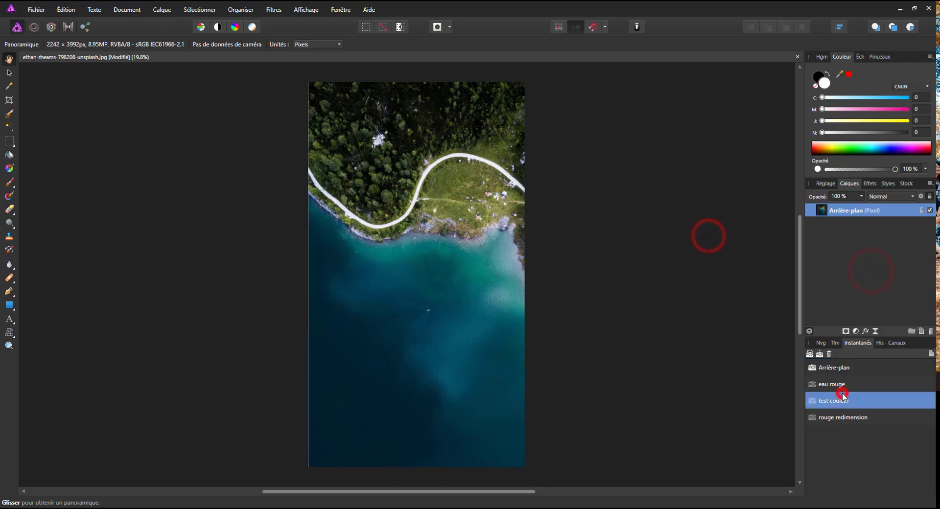
click(834, 368)
double_click(850, 210)
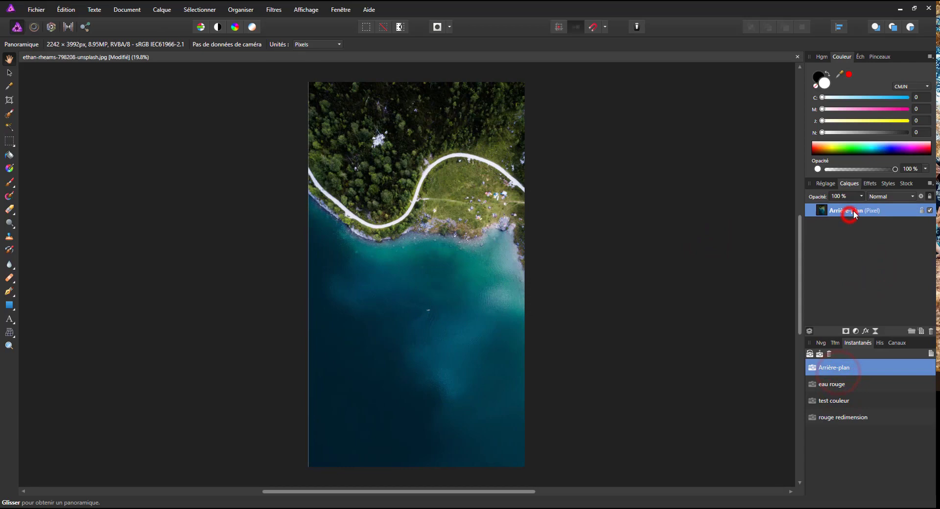
click(857, 240)
Create a new layer from the "eau rouge" snapshot above the background, and toggle its visibility off and on to compare.
click(127, 9)
mouse_move(157, 9)
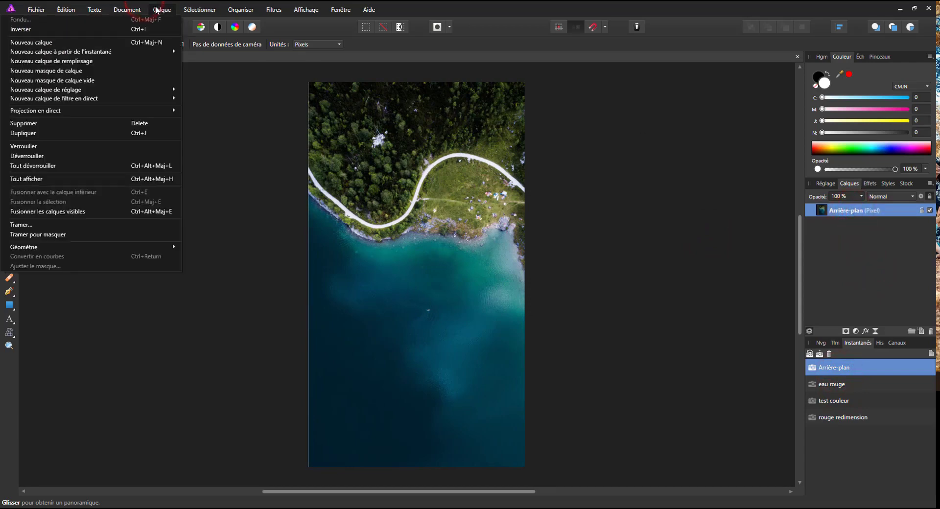
mouse_move(125, 53)
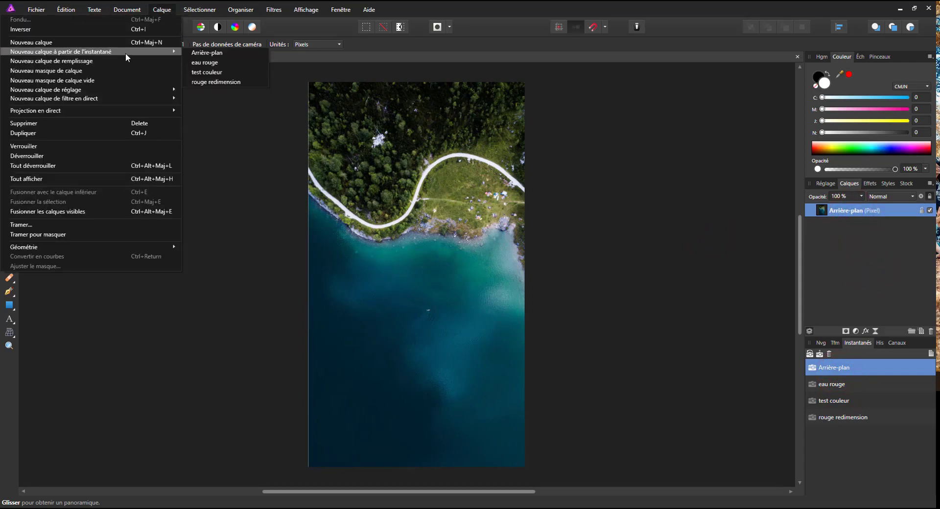
click(204, 62)
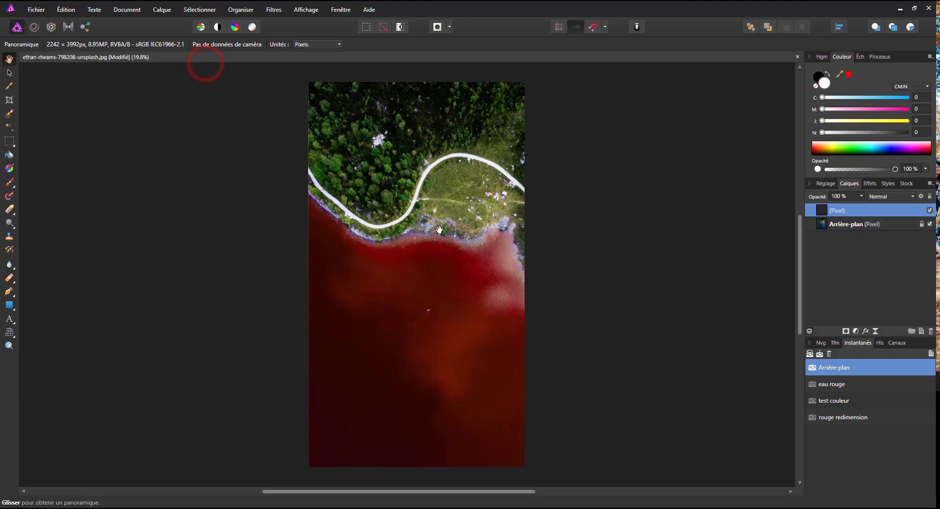
click(929, 210)
click(930, 210)
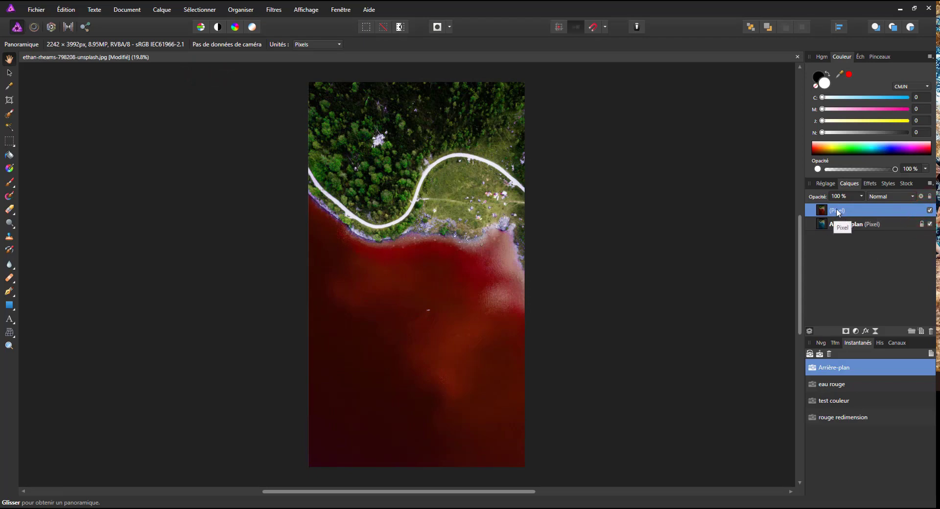
Restore the "eau rouge" snapshot to return to the version with its editable HSL adjustment layer.
click(839, 385)
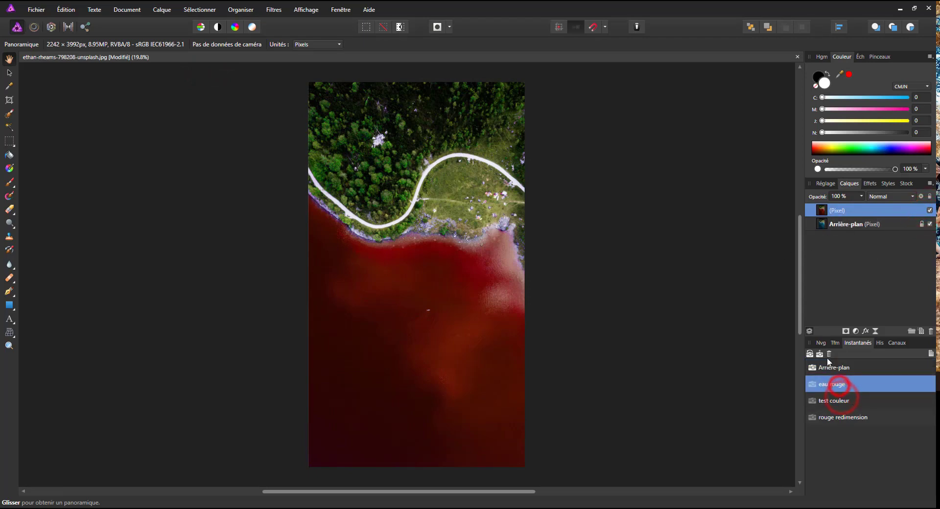
click(810, 353)
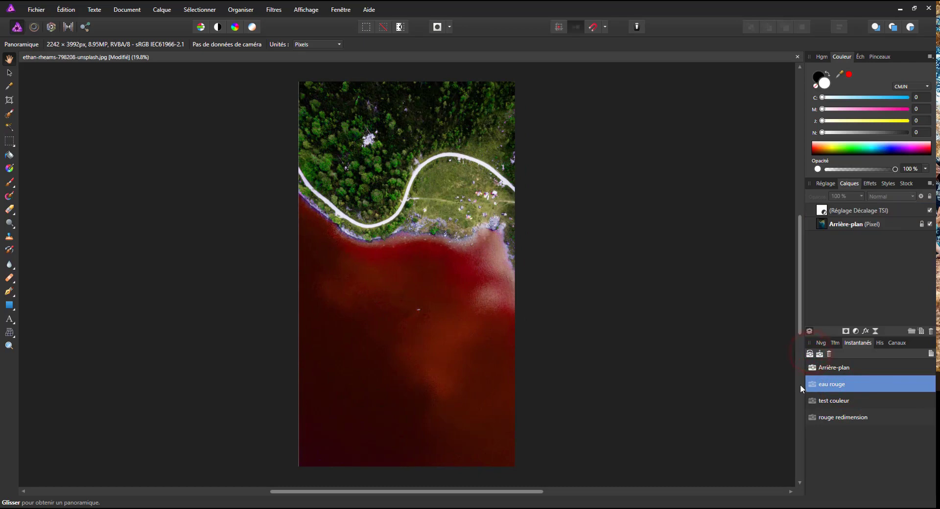